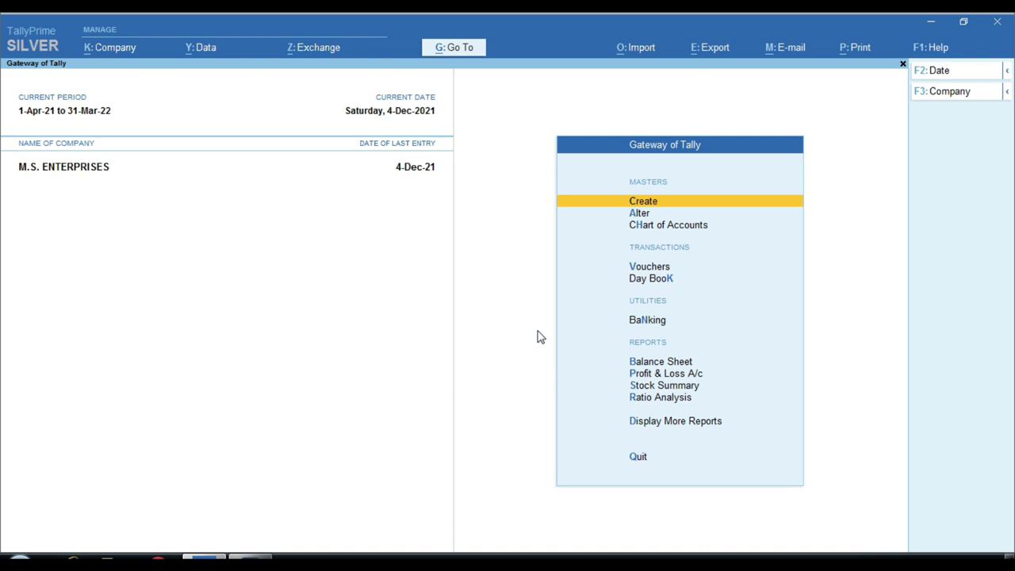
Open the SBI BANK ledger report from Display More Reports > Account Books > Ledger.
{"action": "key", "text": "Down"}
{"action": "key", "text": "Escape"}
{"action": "key", "text": "n"}
{"action": "key", "text": "Down"}
{"action": "key", "text": "Down"}
{"action": "key", "text": "Down"}
{"action": "key", "text": "Down"}
{"action": "key", "text": "Down"}
{"action": "key", "text": "Down"}
{"action": "key", "text": "Down"}
{"action": "key", "text": "Down"}
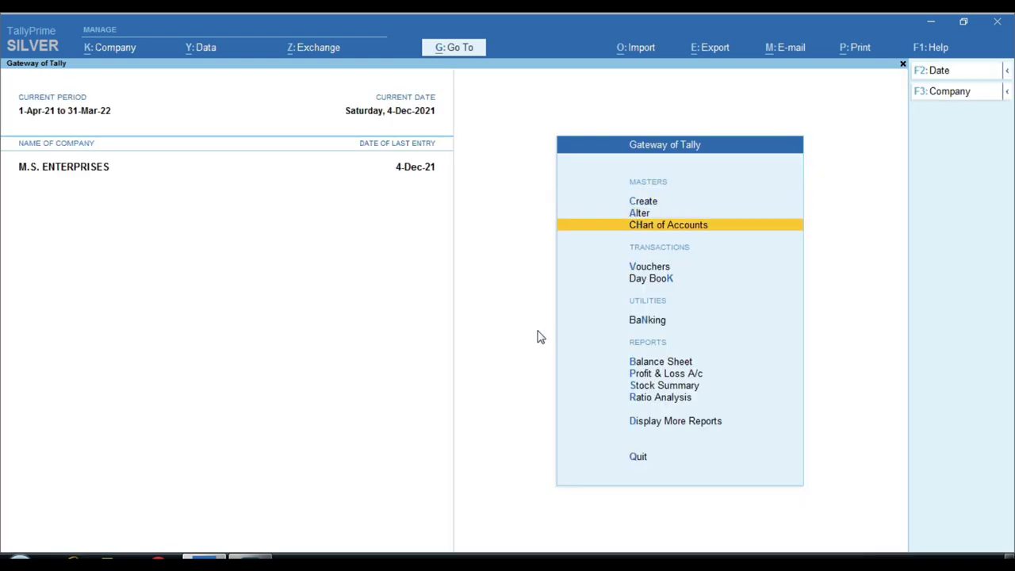
{"action": "key", "text": "Down"}
{"action": "key", "text": "Down"}
{"action": "key", "text": "Down"}
{"action": "key", "text": "Up"}
{"action": "key", "text": "Return"}
{"action": "key", "text": "Down"}
{"action": "key", "text": "Down"}
{"action": "key", "text": "Down"}
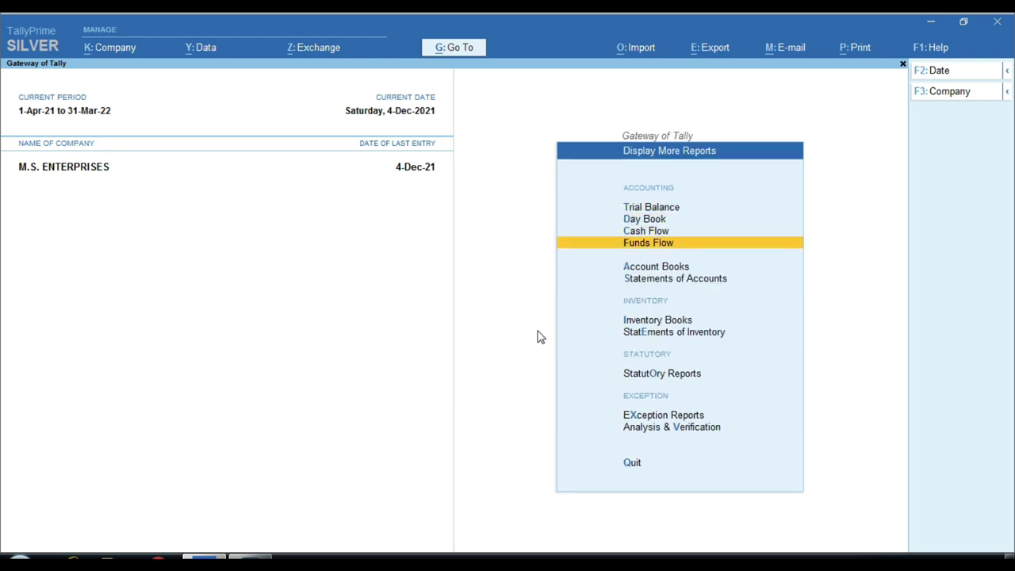
{"action": "key", "text": "Down"}
{"action": "key", "text": "Return"}
{"action": "key", "text": "Down"}
{"action": "key", "text": "Return"}
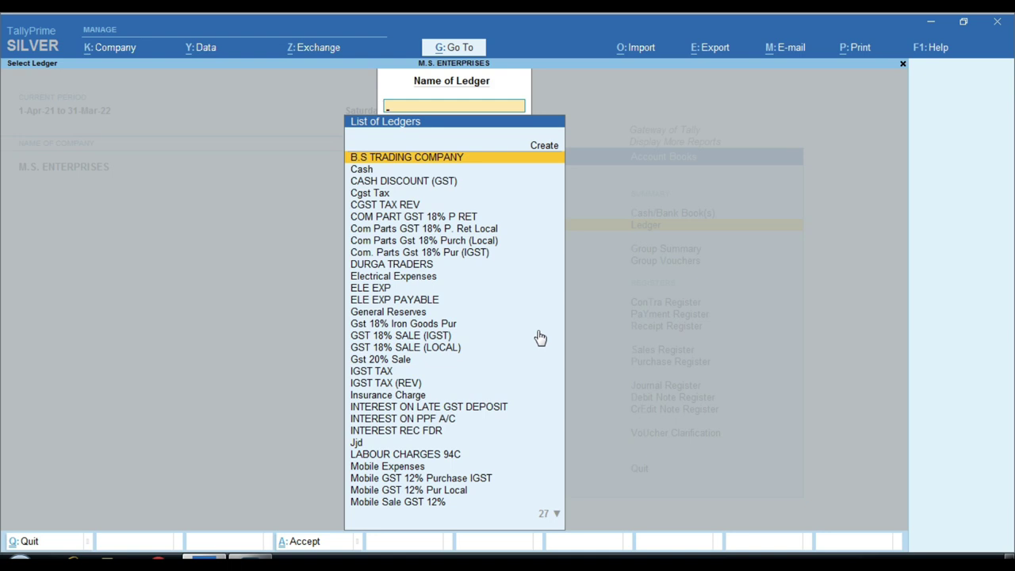
{"action": "type", "text": "sbi"}
{"action": "key", "text": "Return"}
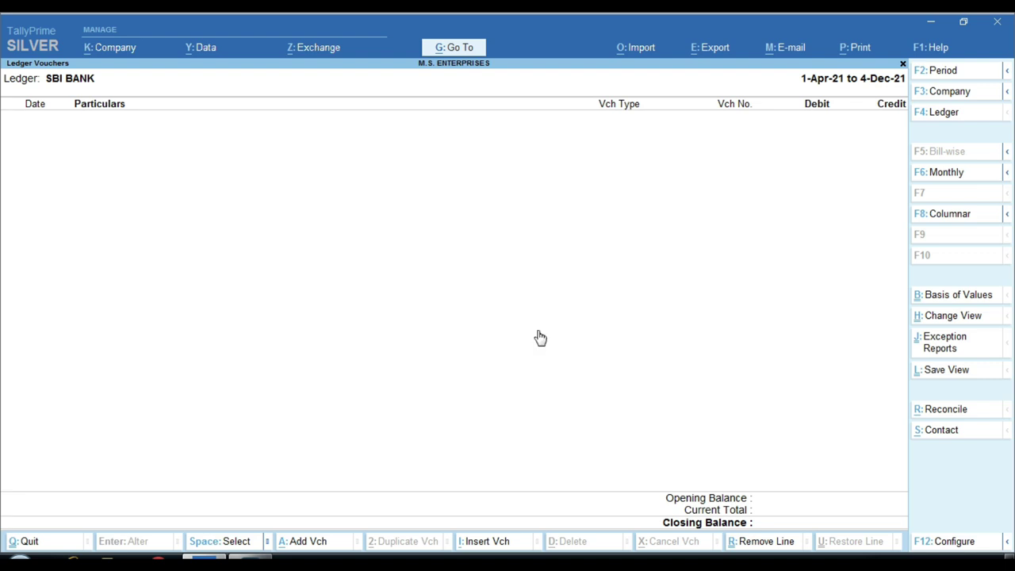
Close the ledger report and start a new Sales voucher, No. 6.
{"action": "key", "text": "Escape"}
{"action": "key", "text": "Escape"}
{"action": "key", "text": "Escape"}
{"action": "key", "text": "Down"}
{"action": "key", "text": "Down"}
{"action": "key", "text": "Down"}
{"action": "key", "text": "Down"}
{"action": "key", "text": "Down"}
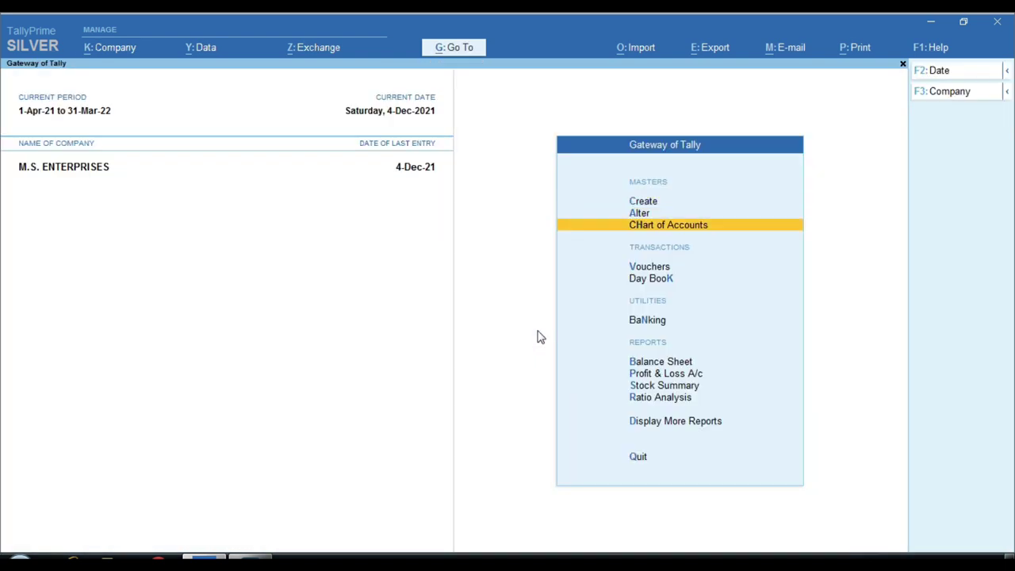
{"action": "key", "text": "Return"}
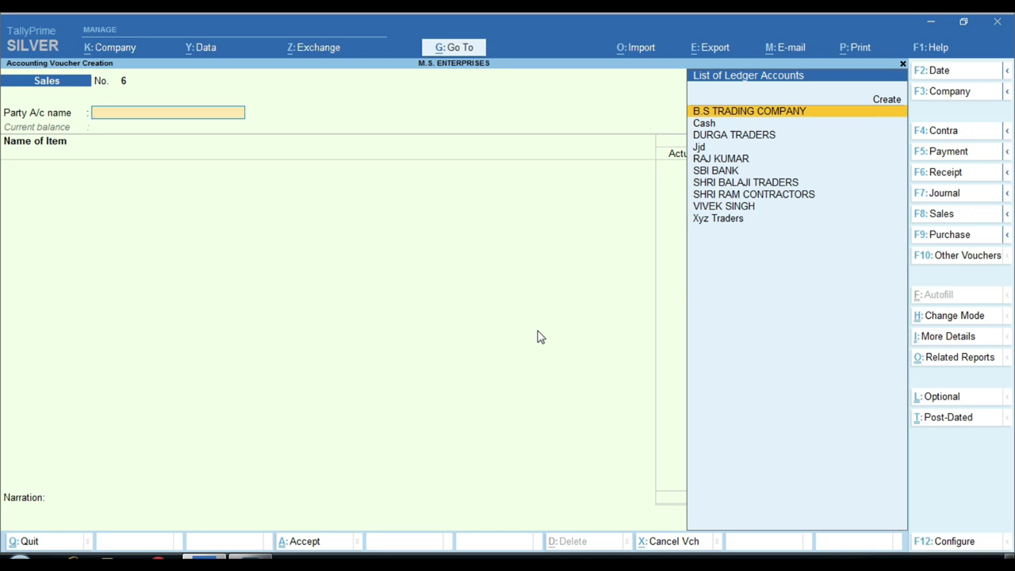
Choose SBI BANK from the ledger list as party account and reopen its Party Details.
{"action": "key", "text": "Down"}
{"action": "key", "text": "Down"}
{"action": "key", "text": "Down"}
{"action": "key", "text": "Down"}
{"action": "key", "text": "Down"}
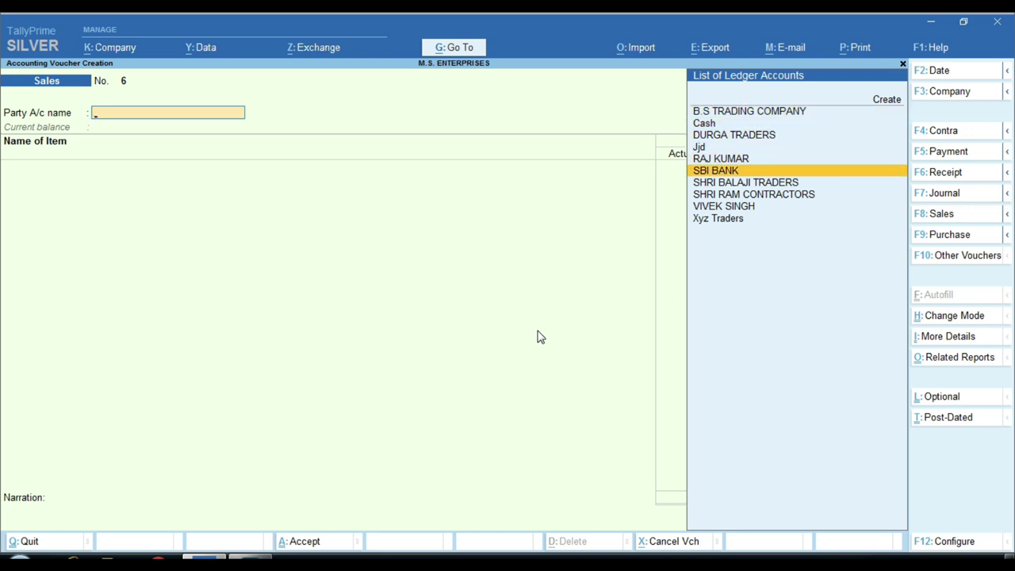
{"action": "key", "text": "Return"}
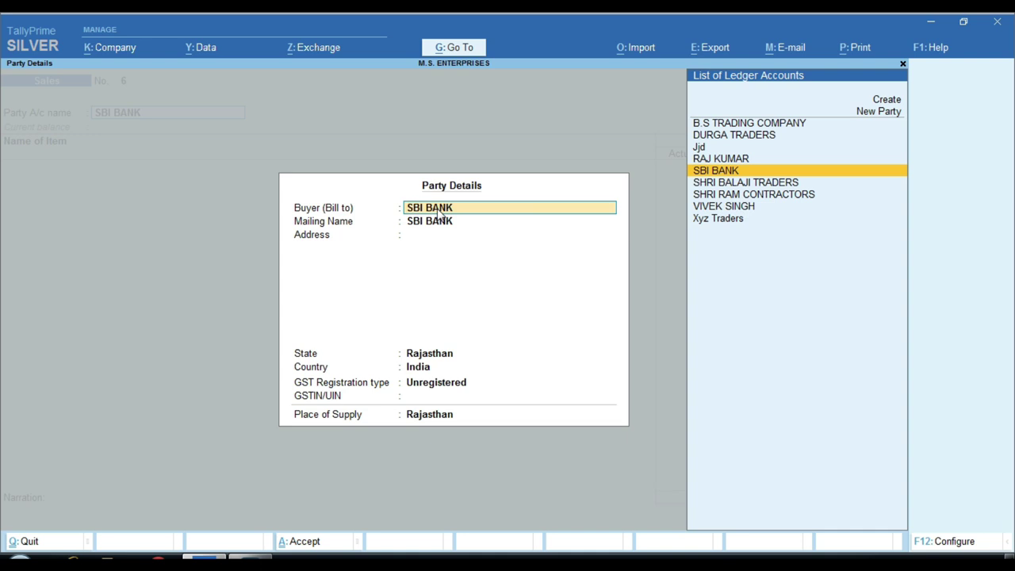
{"action": "key", "text": "ctrl+a"}
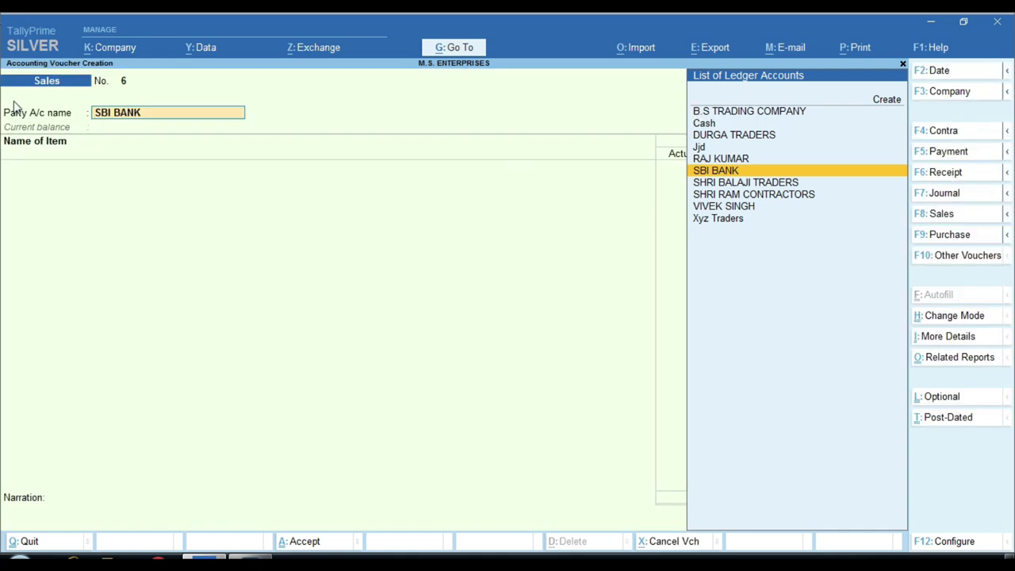
{"action": "key", "text": "ctrl"}
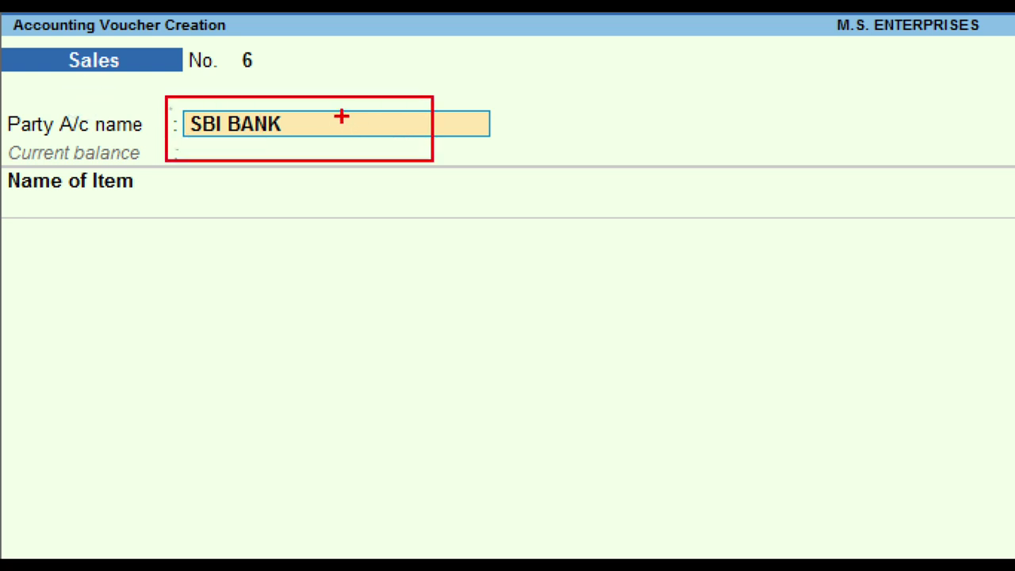
{"action": "left_click_drag", "start_coordinate": [342, 119], "coordinate": [495, 58]}
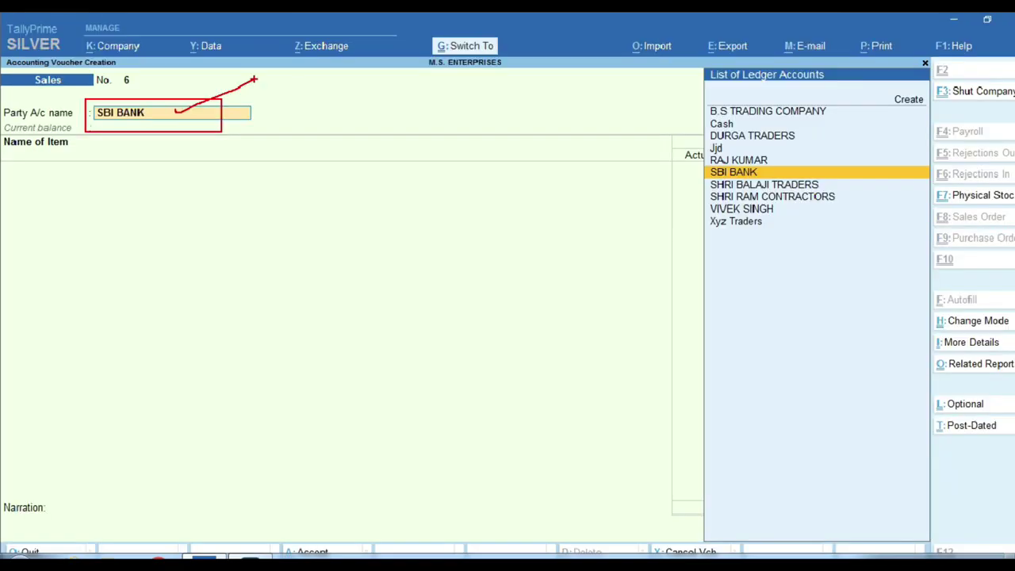
{"action": "key", "text": "Return"}
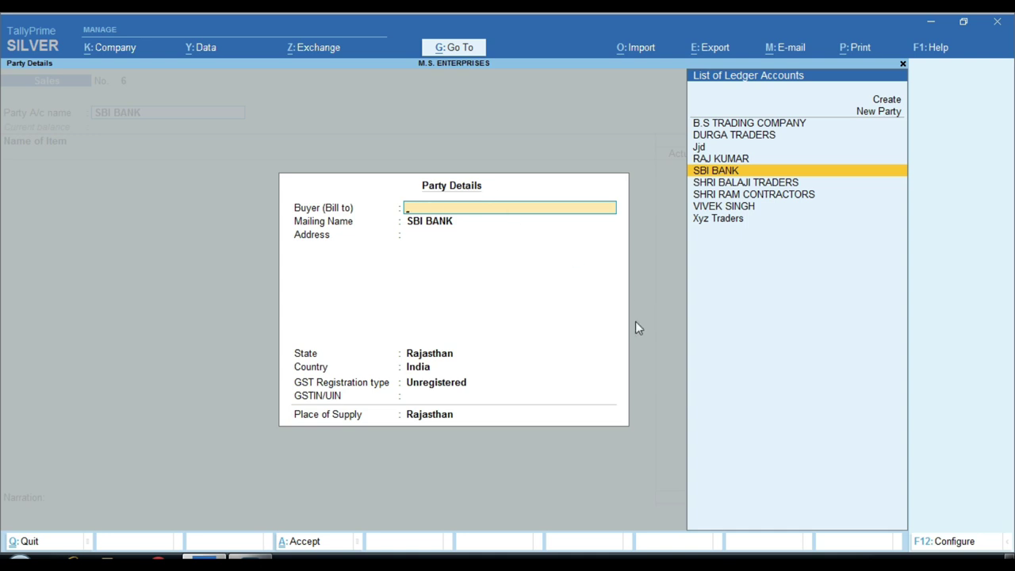
Enable Provide Buyer details in the F12 voucher configuration and open buyer details.
{"action": "key", "text": "ctrl+a"}
{"action": "key", "text": "F12"}
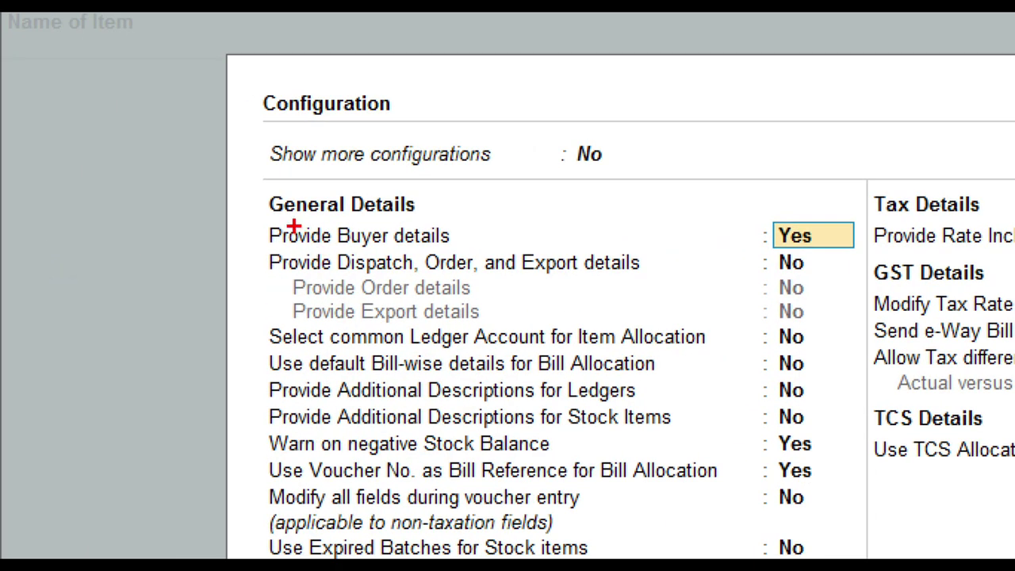
{"action": "mouse_move", "coordinate": [221, 219]}
{"action": "left_mouse_down"}
{"action": "mouse_move", "coordinate": [657, 266]}
{"action": "mouse_move", "coordinate": [878, 252]}
{"action": "left_mouse_up"}
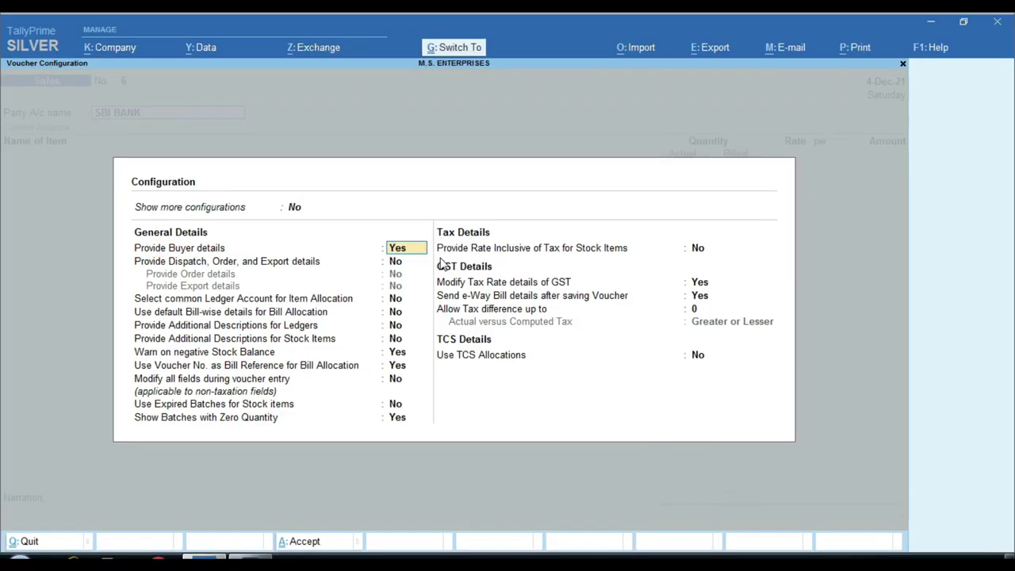
{"action": "key", "text": "ctrl+a"}
{"action": "key", "text": "Return"}
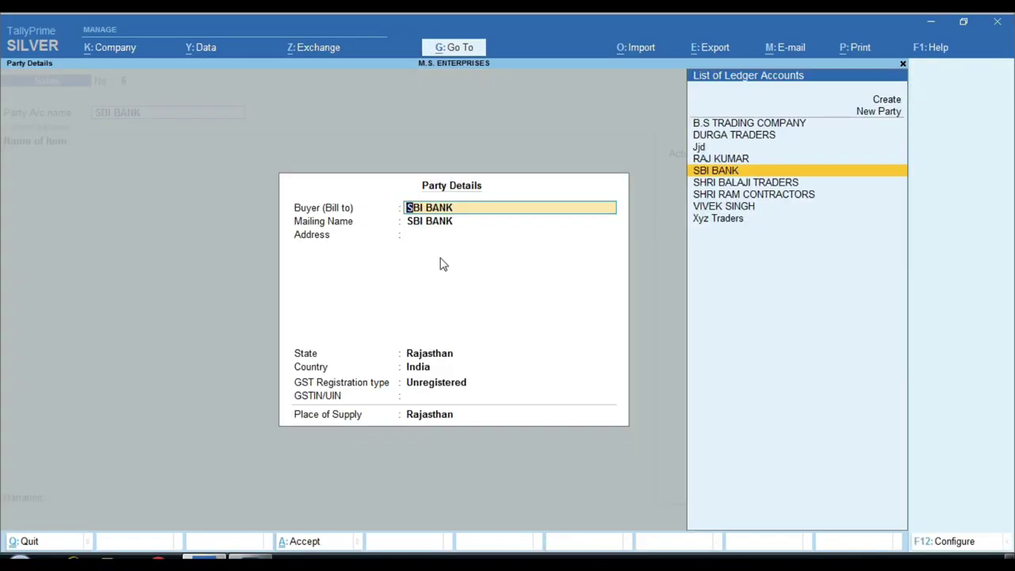
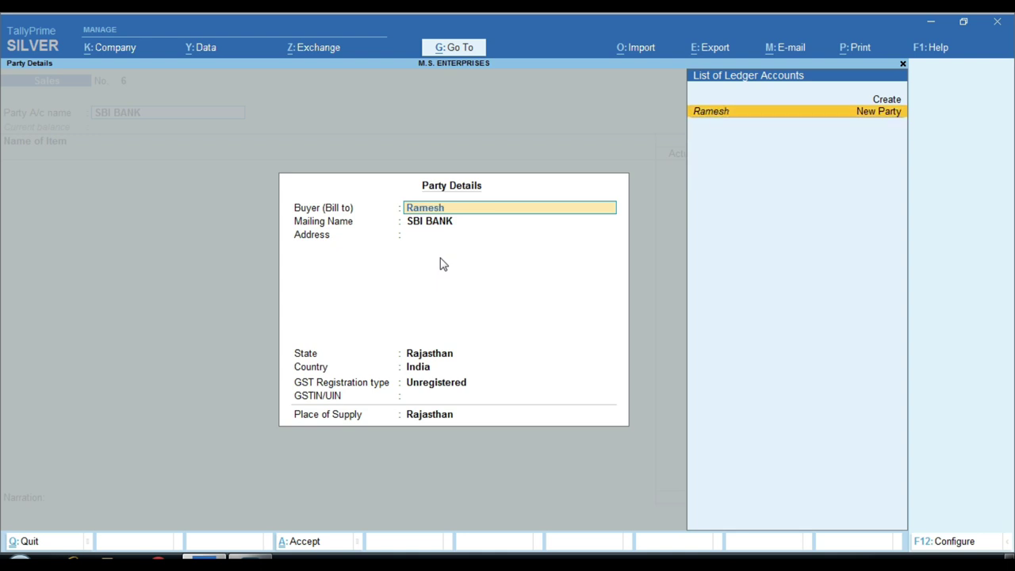
Create the buyer as a new party with their address, Unregistered, state Rajasthan.
{"action": "key", "text": "Return"}
{"action": "key", "text": "Return"}
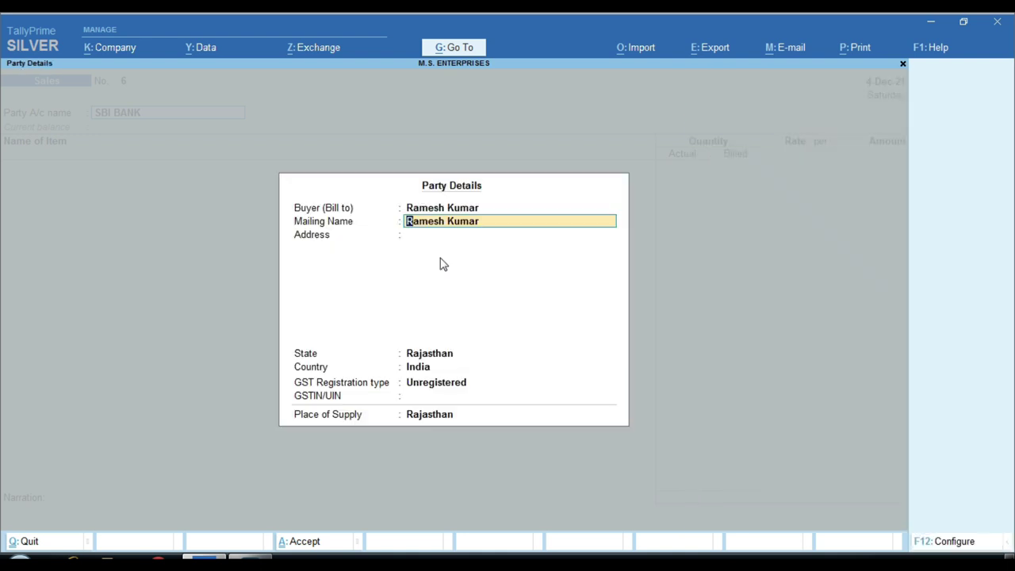
{"action": "key", "text": "Return"}
{"action": "type", "text": "Raisinghangar"}
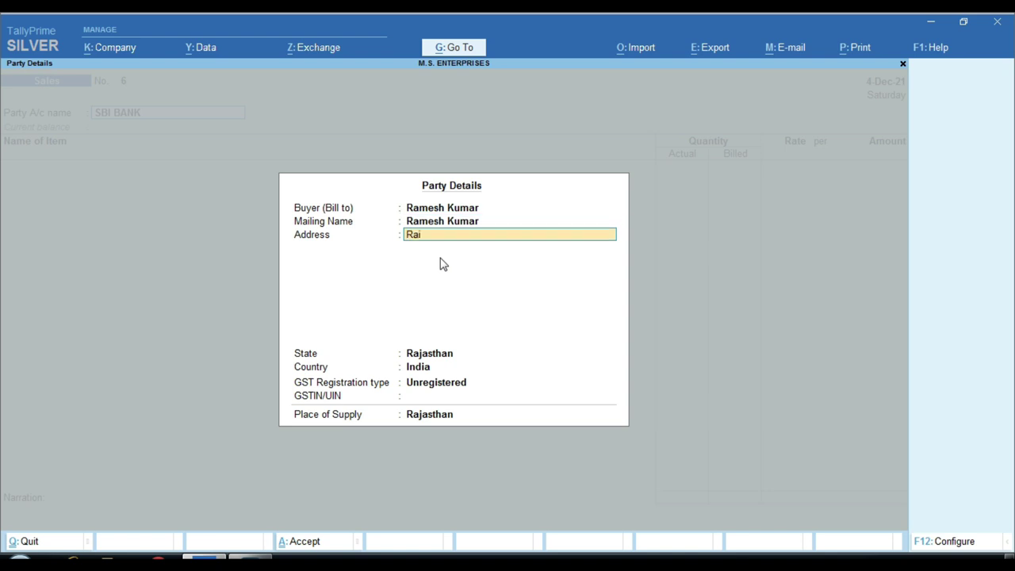
{"action": "key", "text": "Return"}
{"action": "key", "text": "Return"}
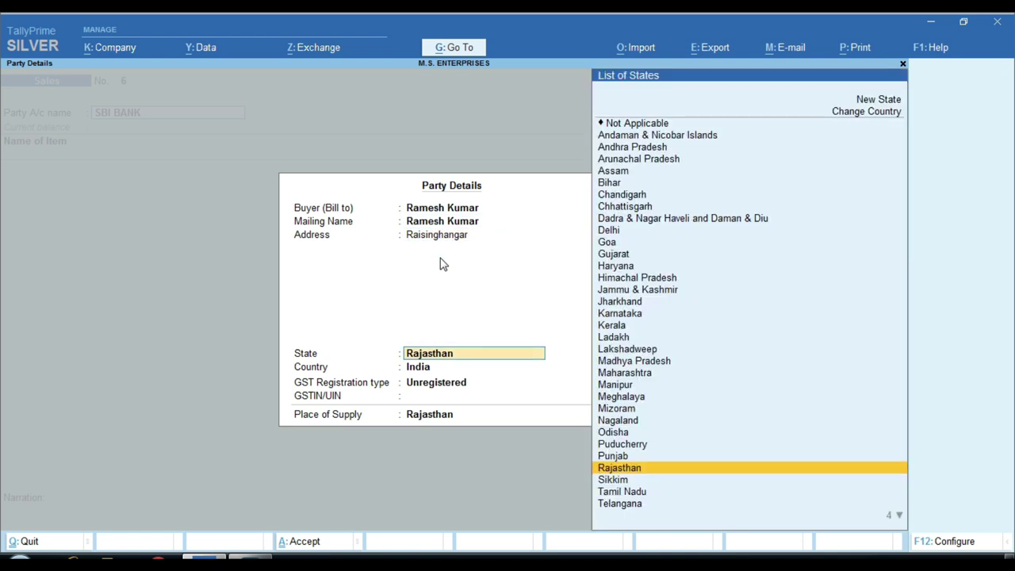
{"action": "key", "text": "Return"}
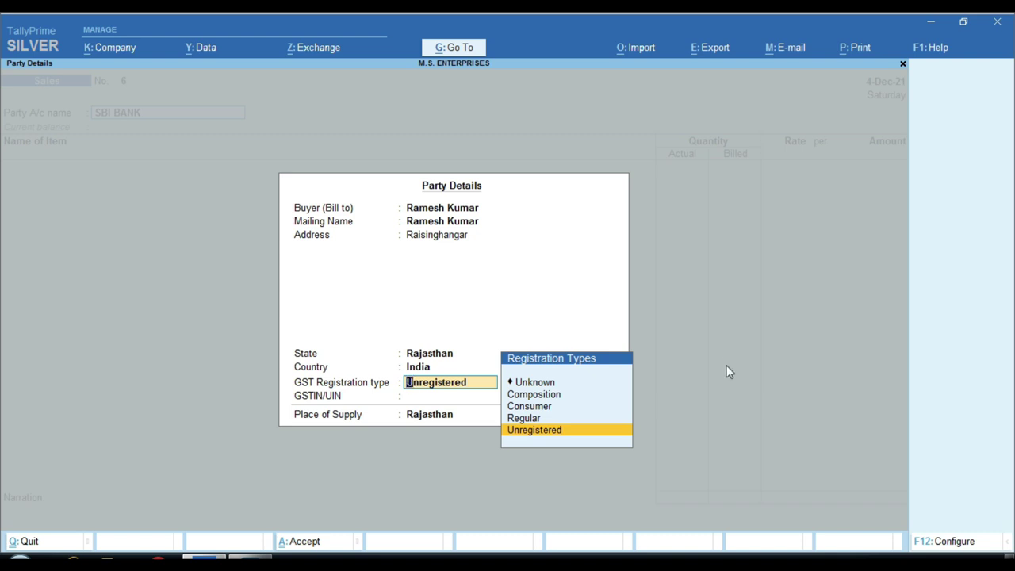
{"action": "left_click", "coordinate": [581, 432]}
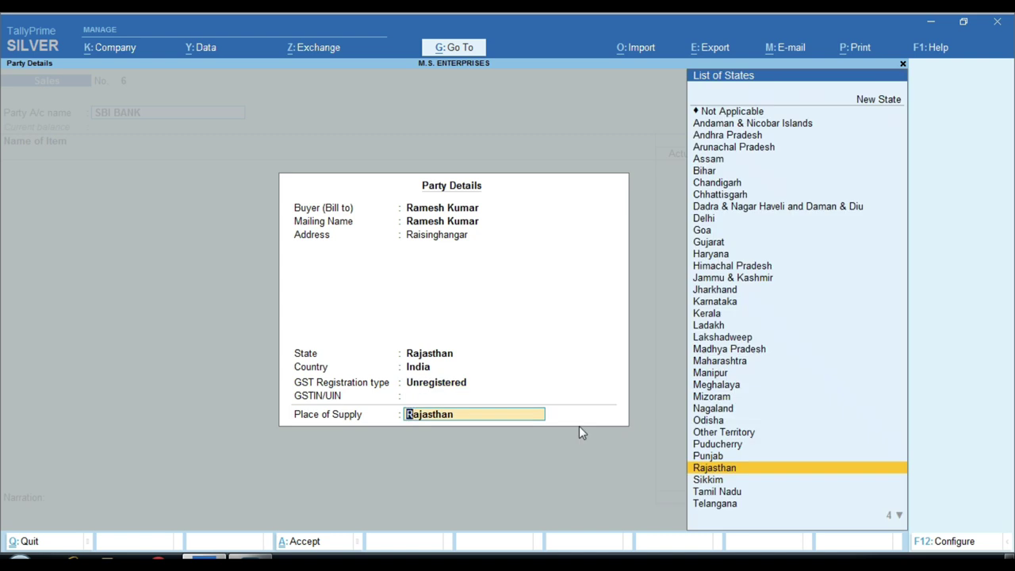
{"action": "key", "text": "Return"}
Add Mouse with Wire from Godowan, 5 pcs at 500, under GST 18% SALE (LOCAL).
{"action": "type", "text": "S"}
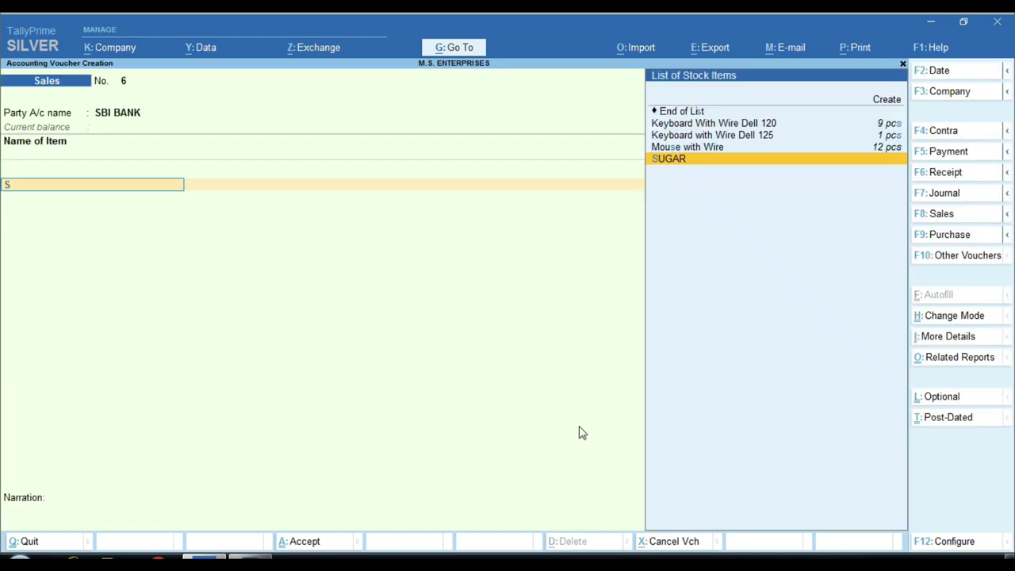
{"action": "key", "text": "Up"}
{"action": "key", "text": "Return"}
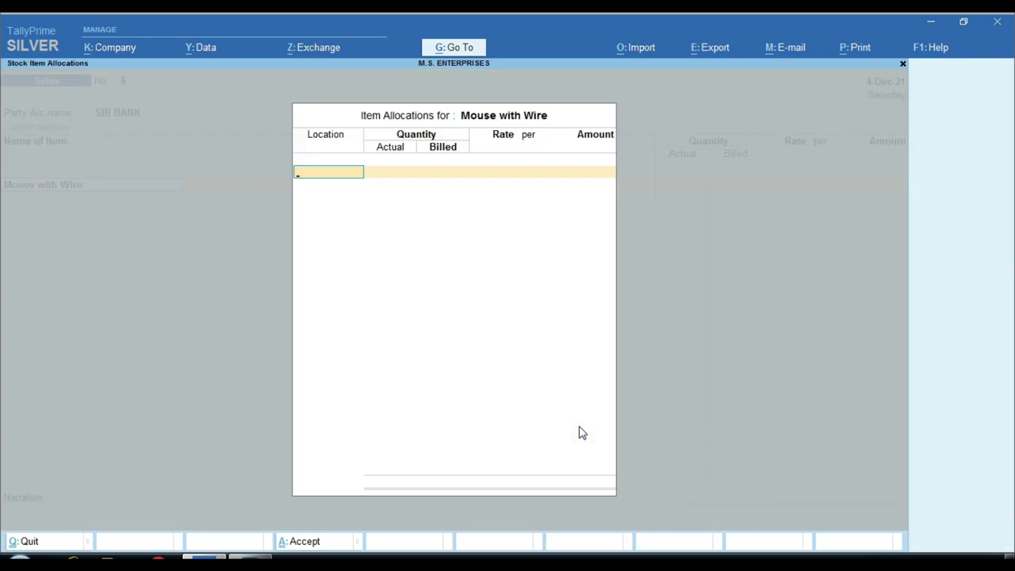
{"action": "key", "text": "Return"}
{"action": "type", "text": "5"}
{"action": "key", "text": "Return"}
{"action": "key", "text": "Return"}
{"action": "type", "text": "500"}
{"action": "key", "text": "Return"}
{"action": "key", "text": "Return"}
{"action": "key", "text": "Return"}
{"action": "key", "text": "Return"}
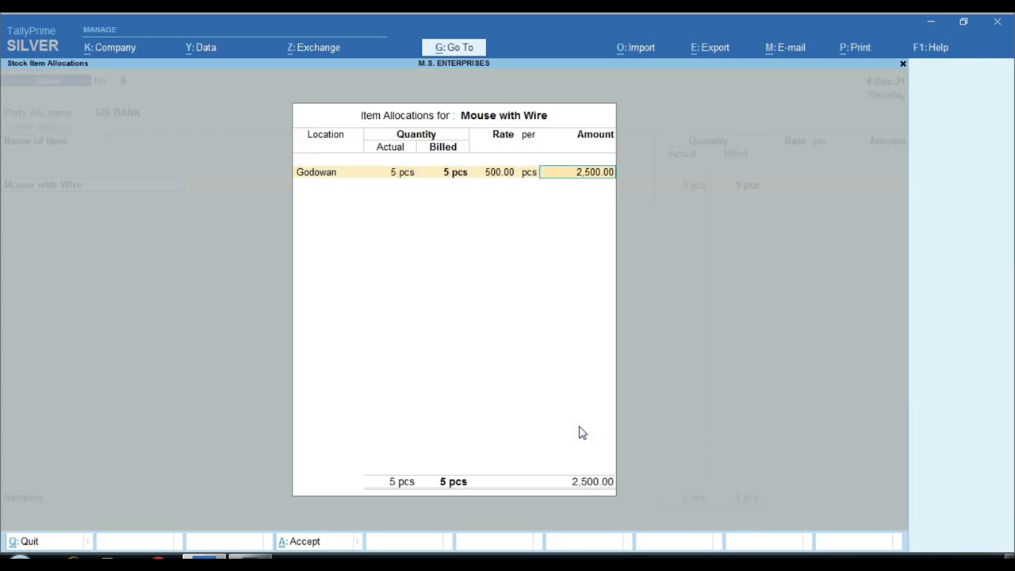
{"action": "key", "text": "Return"}
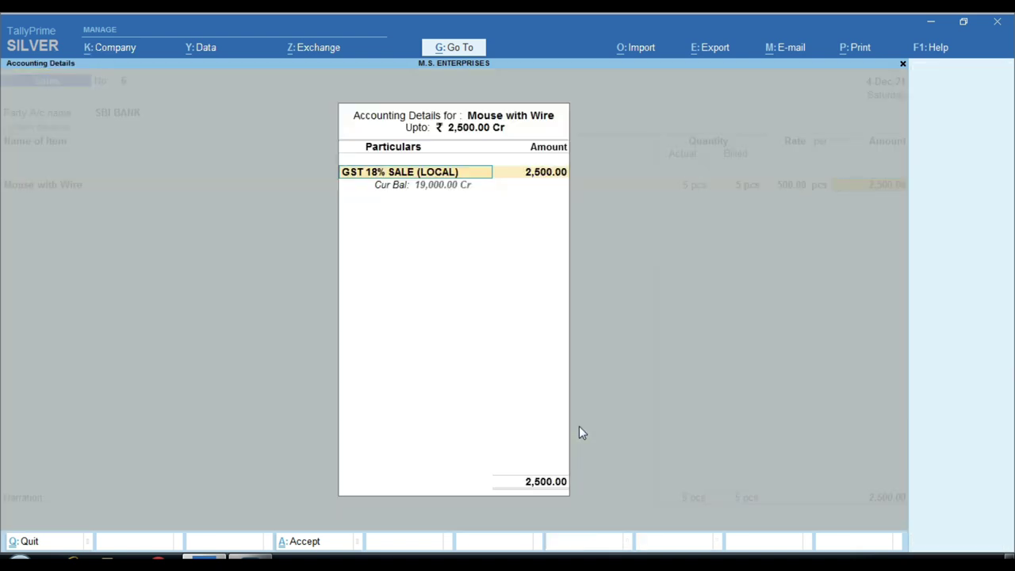
{"action": "key", "text": "Return"}
Add Cgst Tax and Sgst Tax ledgers of 225.00 each, totalling 2,950.00.
{"action": "key", "text": "Return"}
{"action": "key", "text": "Return"}
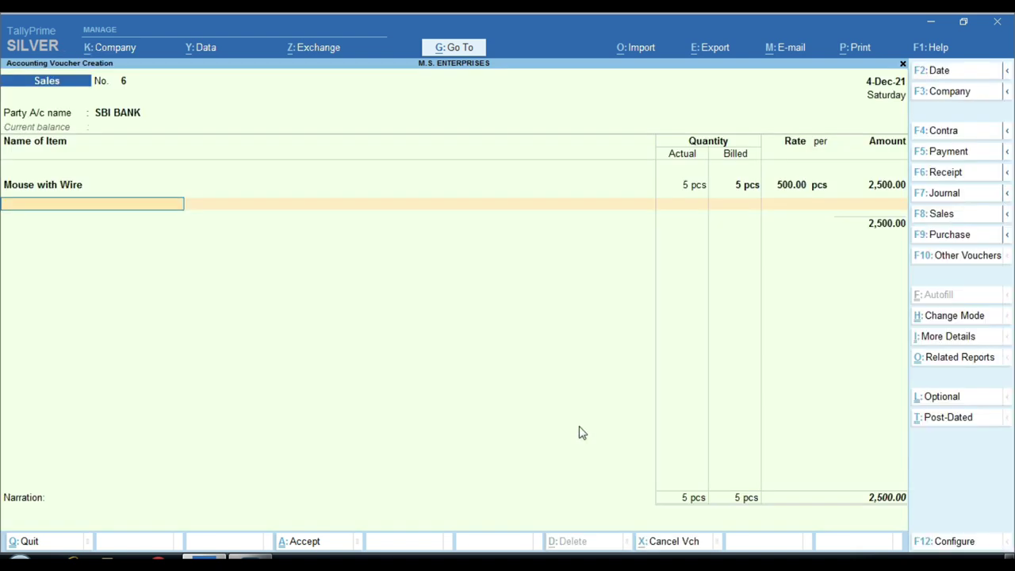
{"action": "type", "text": "Cg"}
{"action": "key", "text": "Down"}
{"action": "key", "text": "Return"}
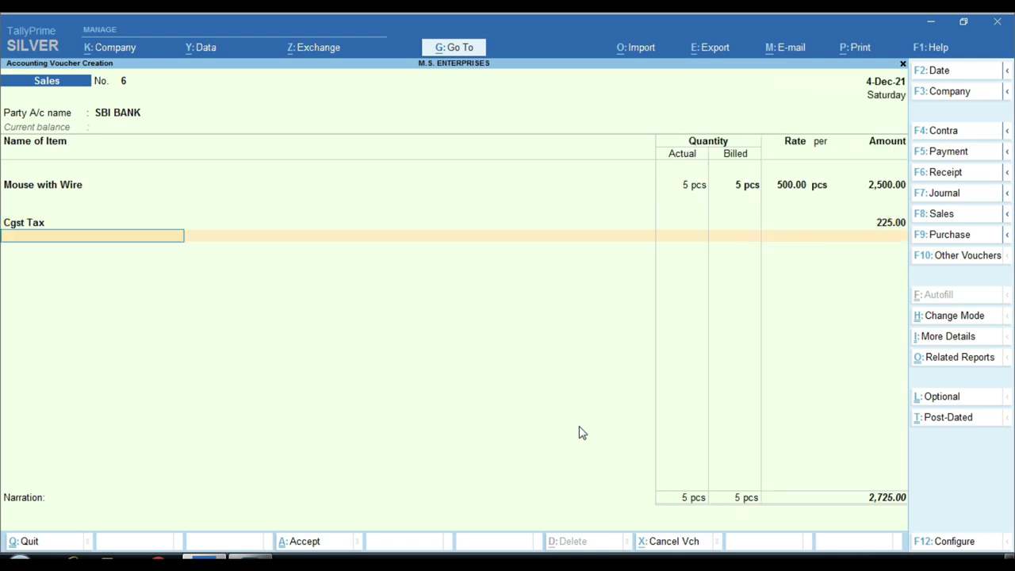
{"action": "type", "text": "Sg"}
{"action": "key", "text": "Return"}
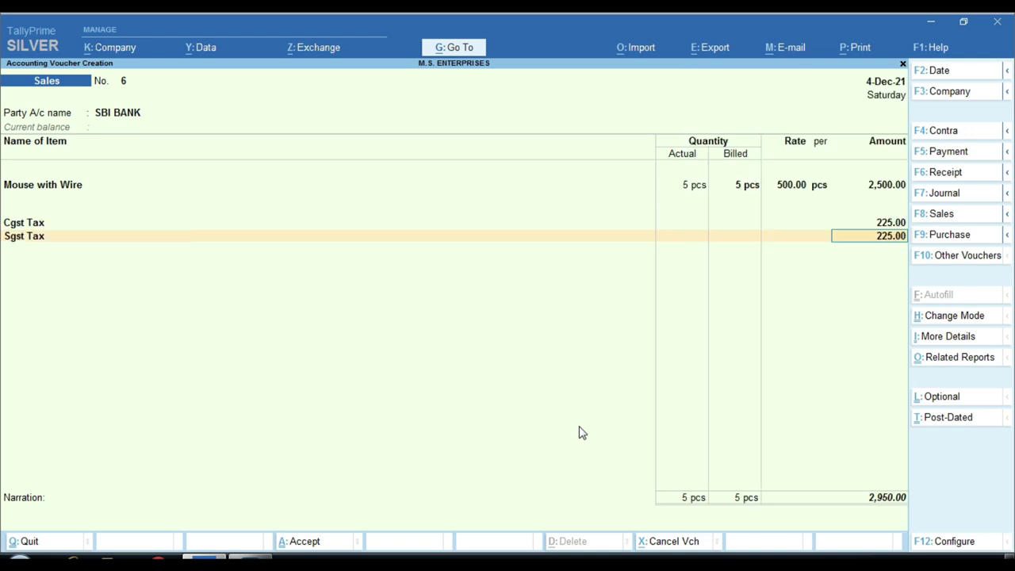
{"action": "key", "text": "Return"}
{"action": "key", "text": "Return"}
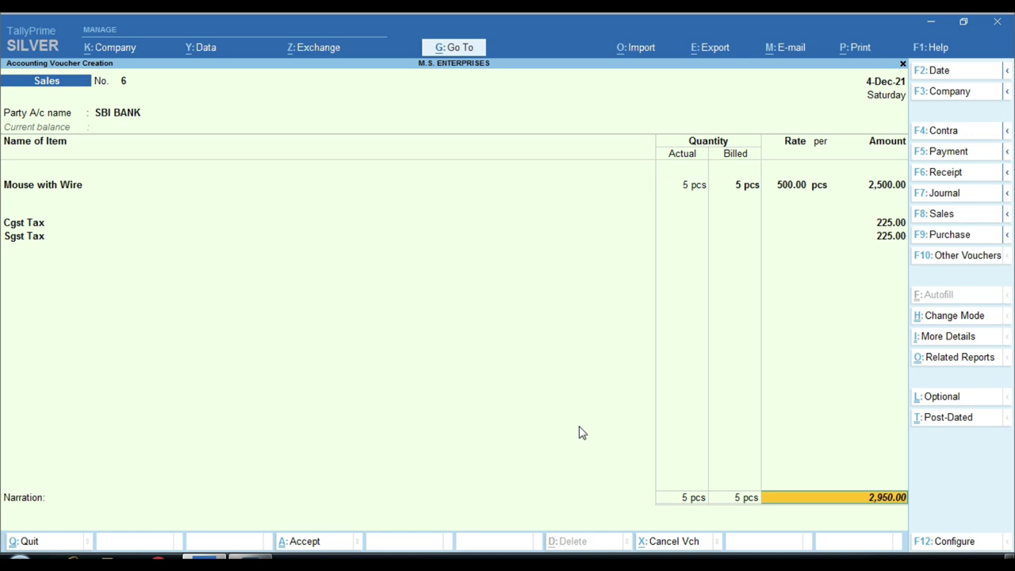
{"action": "key", "text": "Return"}
{"action": "key", "text": "Return"}
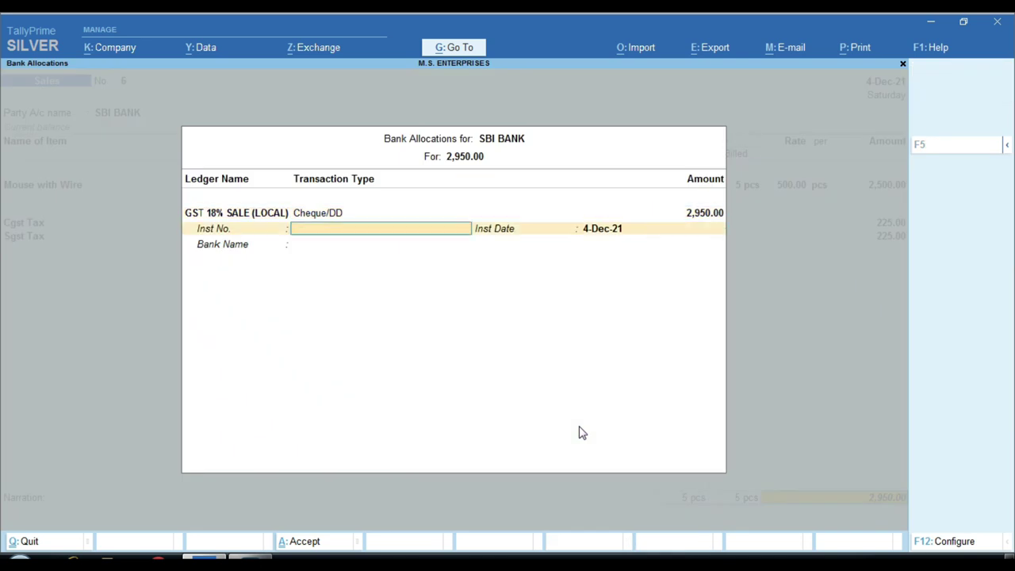
Enter the buyer's name as the bank instrument number and as the narration.
{"action": "key", "text": "Return"}
{"action": "key", "text": "Return"}
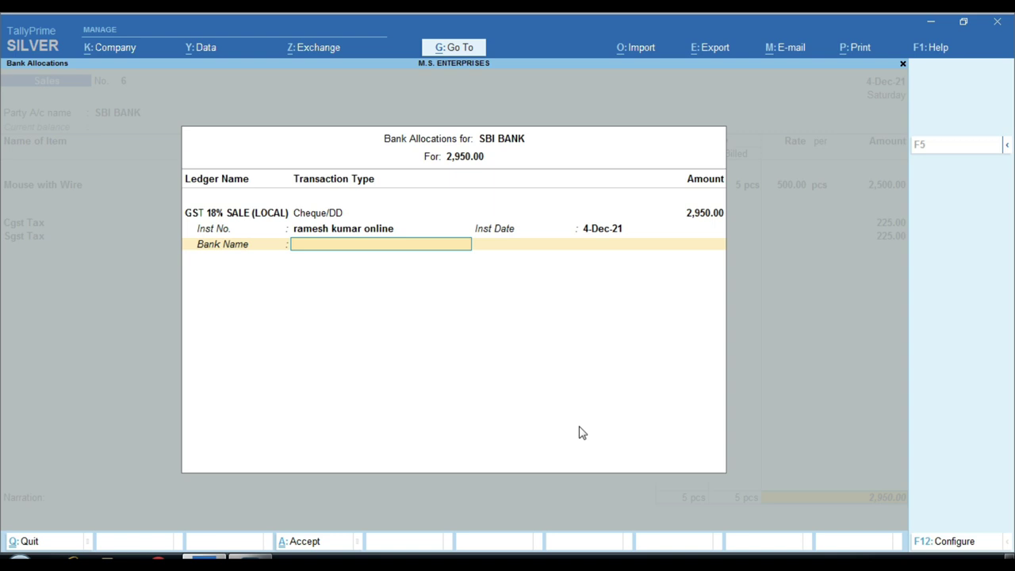
{"action": "key", "text": "Return"}
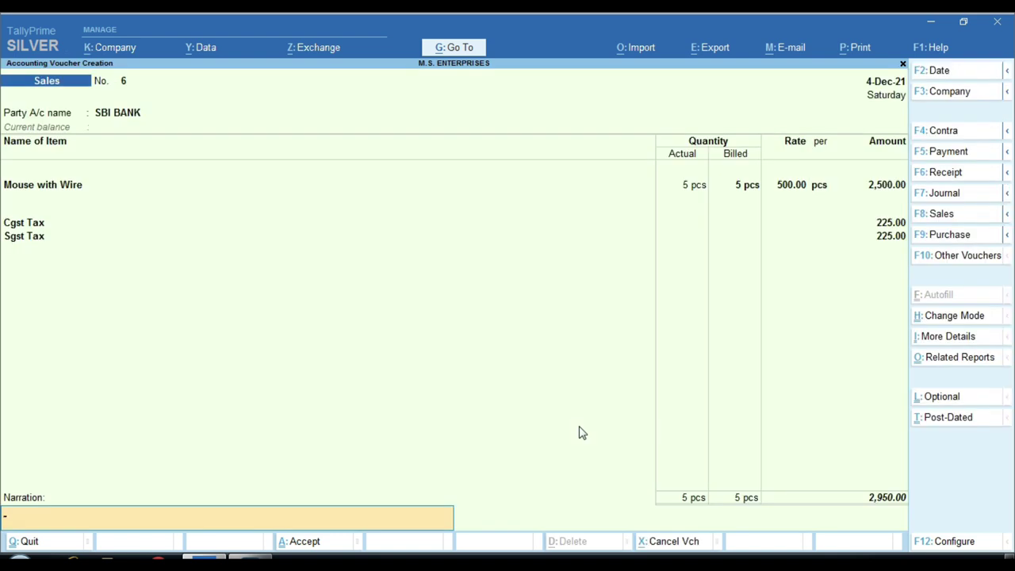
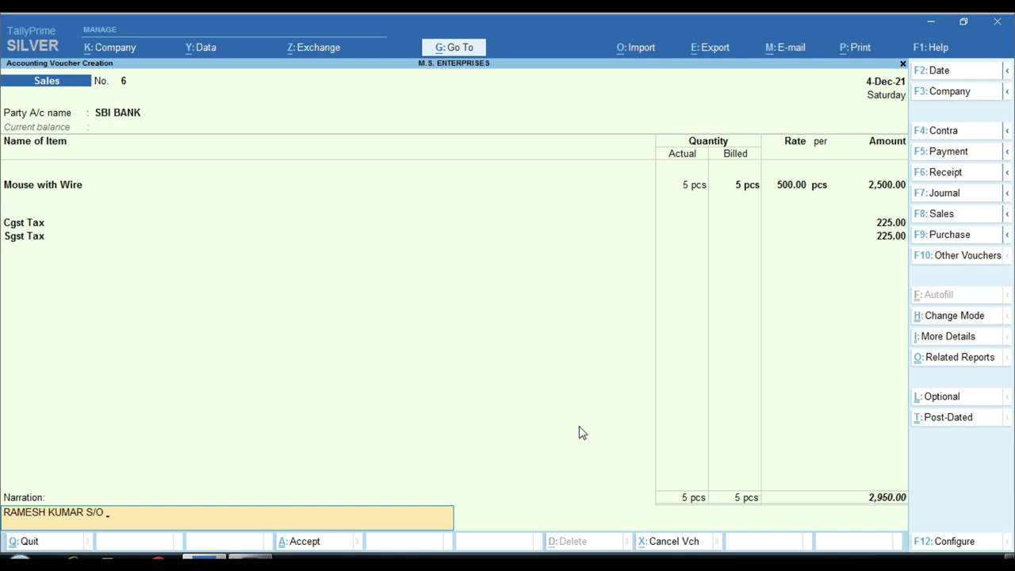
Save sales voucher 6 and return to the Gateway of Tally.
{"action": "key", "text": "Return"}
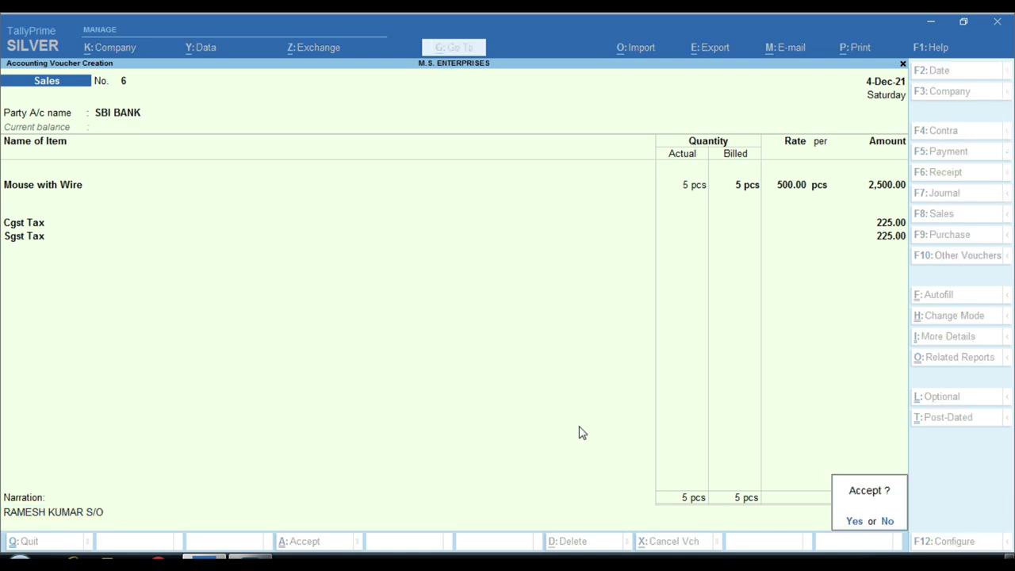
{"action": "key", "text": "y"}
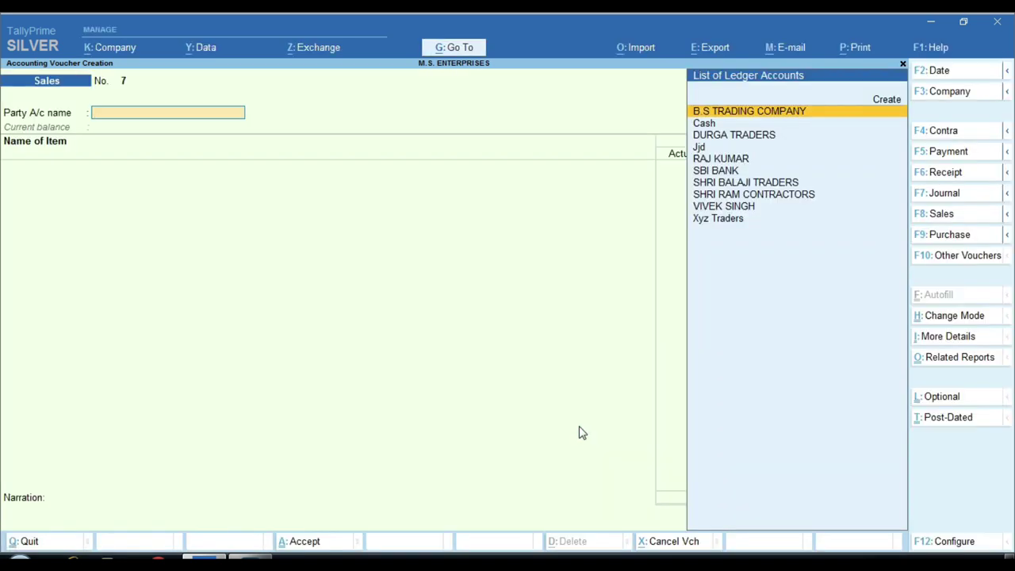
{"action": "key", "text": "Escape"}
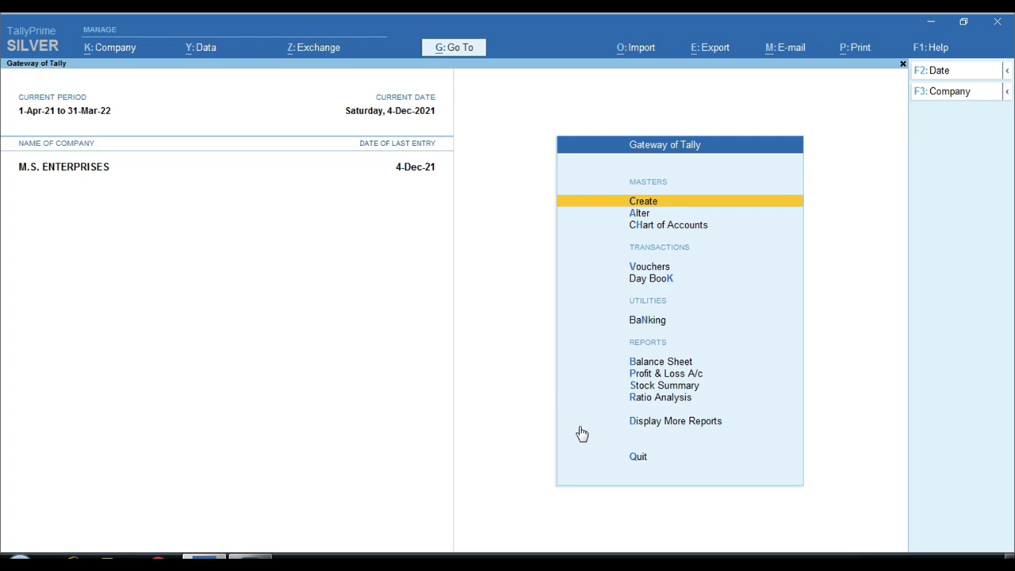
Open the SBI BANK ledger vouchers report with 'alsb' and select sales voucher 6.
{"action": "key", "text": "d"}
{"action": "type", "text": "al"}
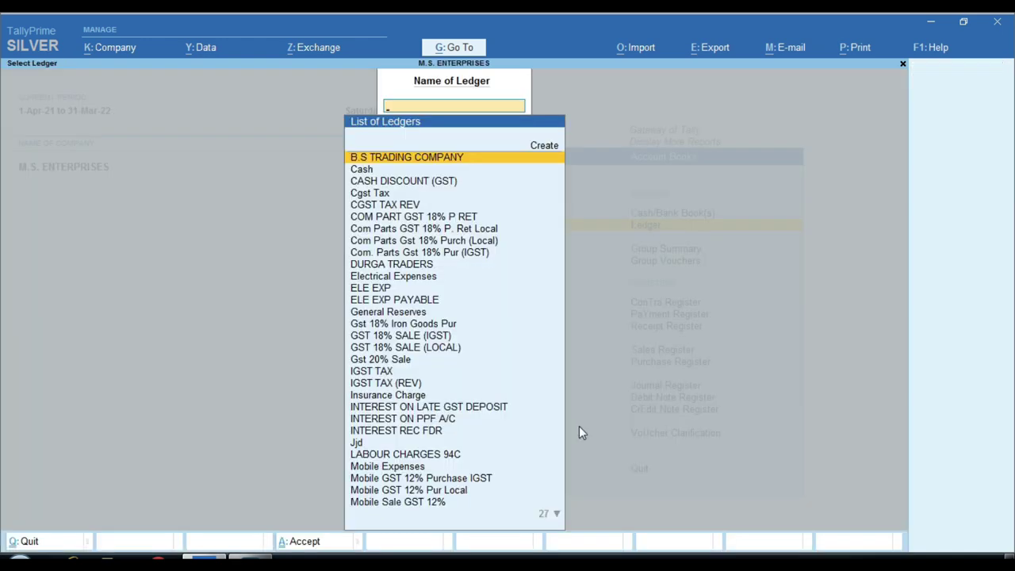
{"action": "type", "text": "sb"}
{"action": "key", "text": "Return"}
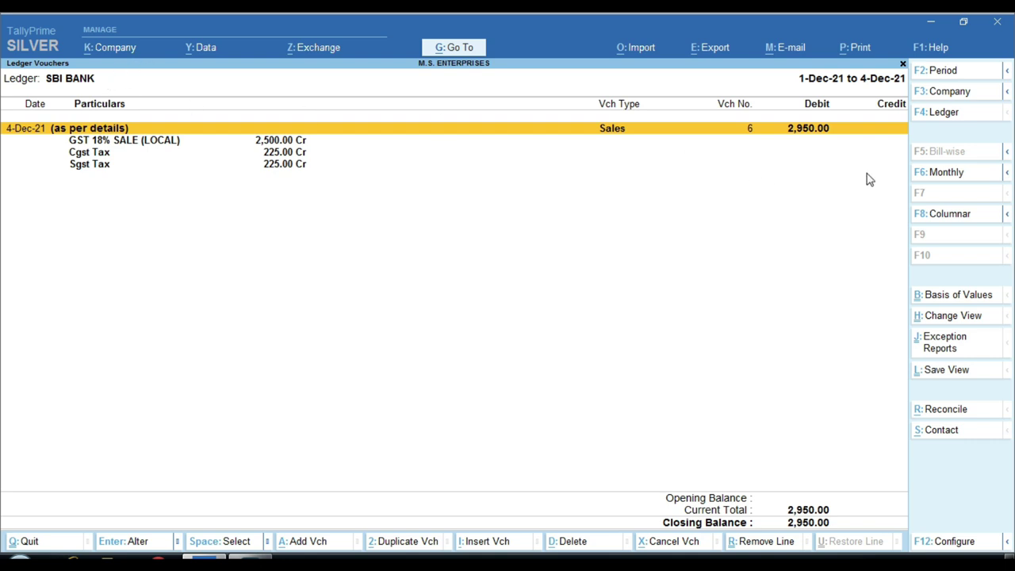
{"action": "key", "text": "Return"}
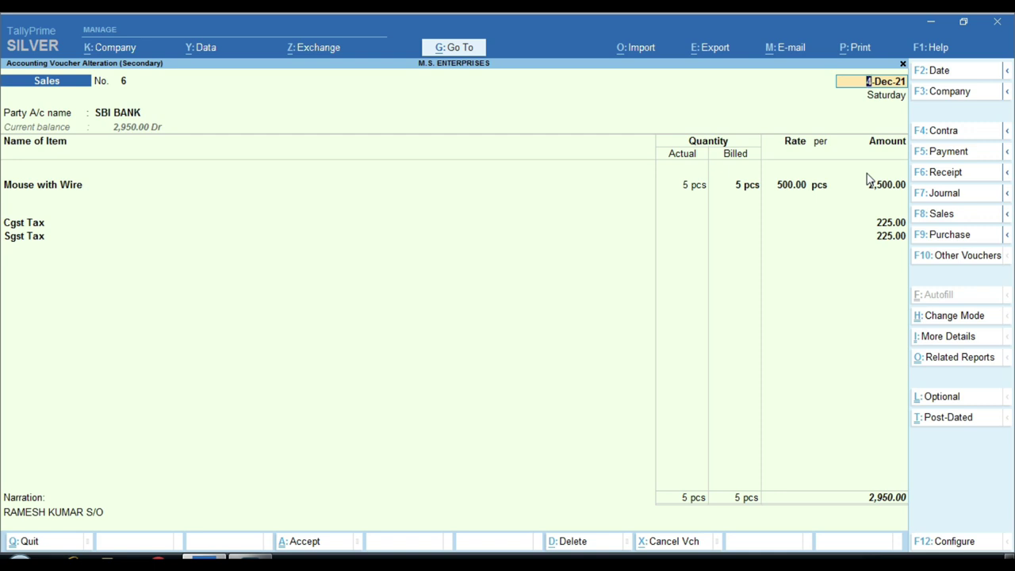
Preview and zoom voucher 6's tax invoice with SBI BANK as consignee, then close the preview.
{"action": "key", "text": "ctrl"}
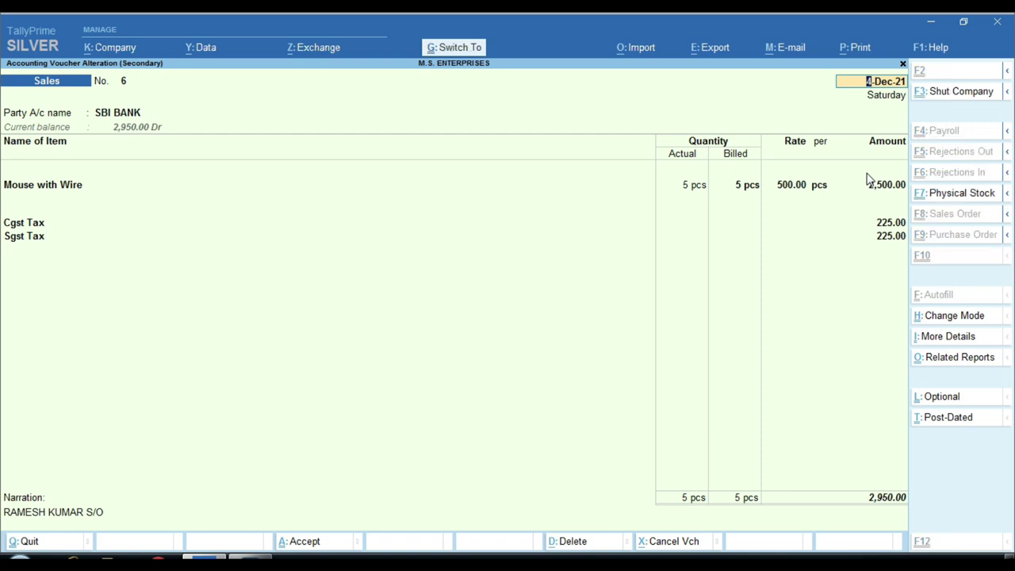
{"action": "key", "text": "ctrl+p"}
{"action": "key", "text": "i"}
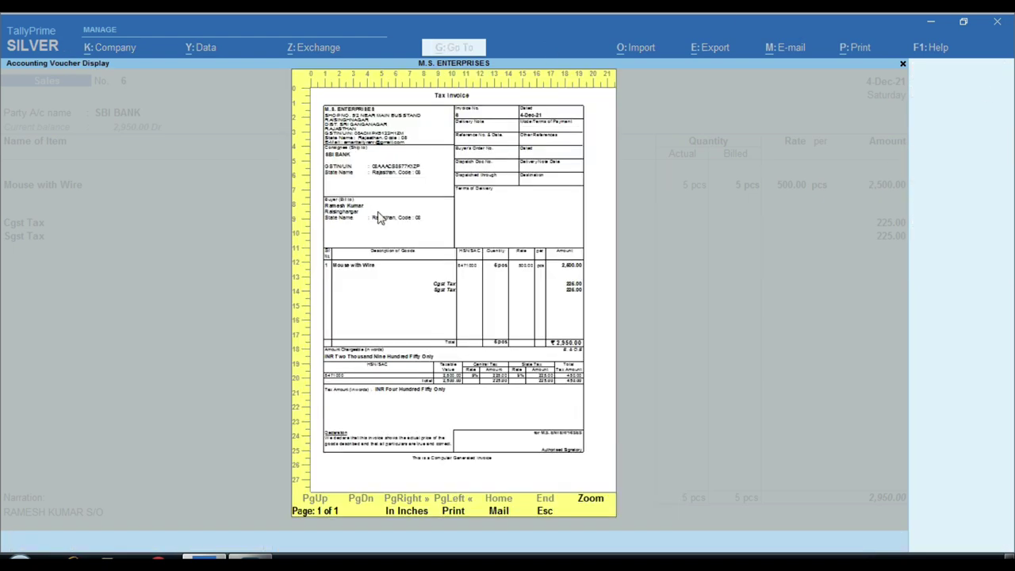
{"action": "left_click", "coordinate": [348, 178]}
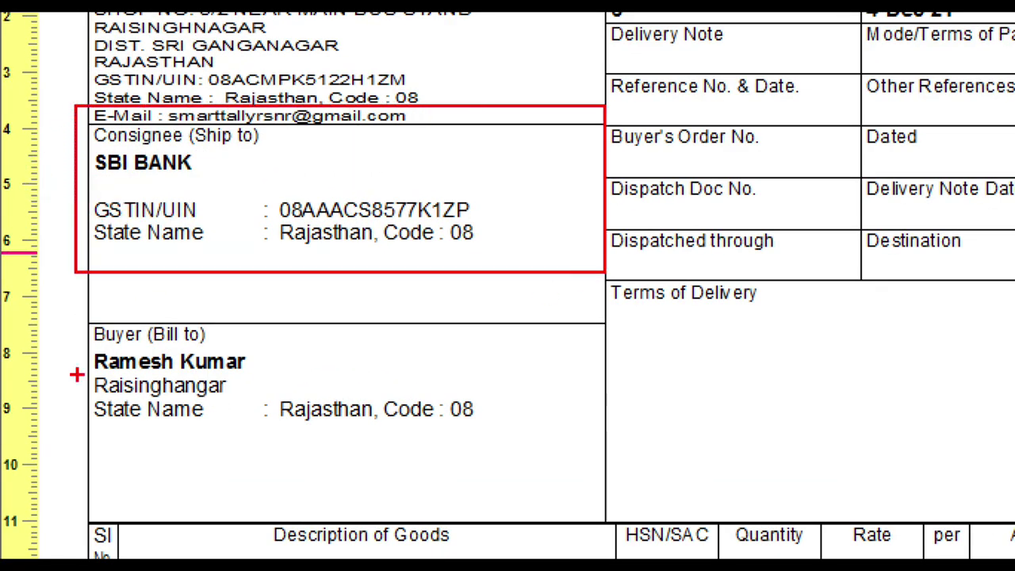
{"action": "mouse_move", "coordinate": [50, 306]}
{"action": "left_mouse_down"}
{"action": "mouse_move", "coordinate": [334, 440]}
{"action": "mouse_move", "coordinate": [539, 444]}
{"action": "mouse_move", "coordinate": [542, 474]}
{"action": "left_mouse_up"}
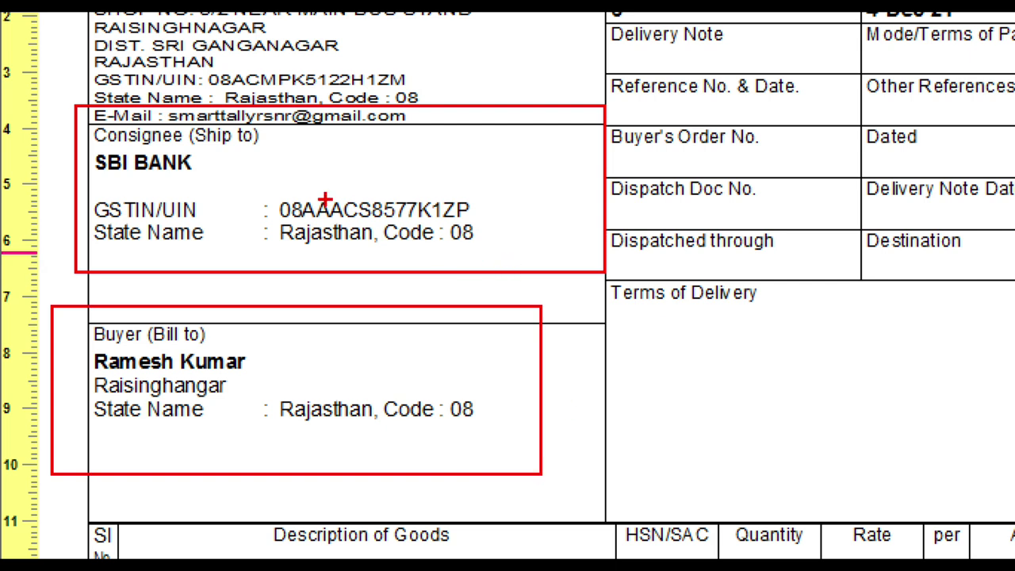
{"action": "left_click_drag", "start_coordinate": [191, 182], "coordinate": [311, 119]}
{"action": "left_click_drag", "start_coordinate": [501, 210], "coordinate": [161, 261]}
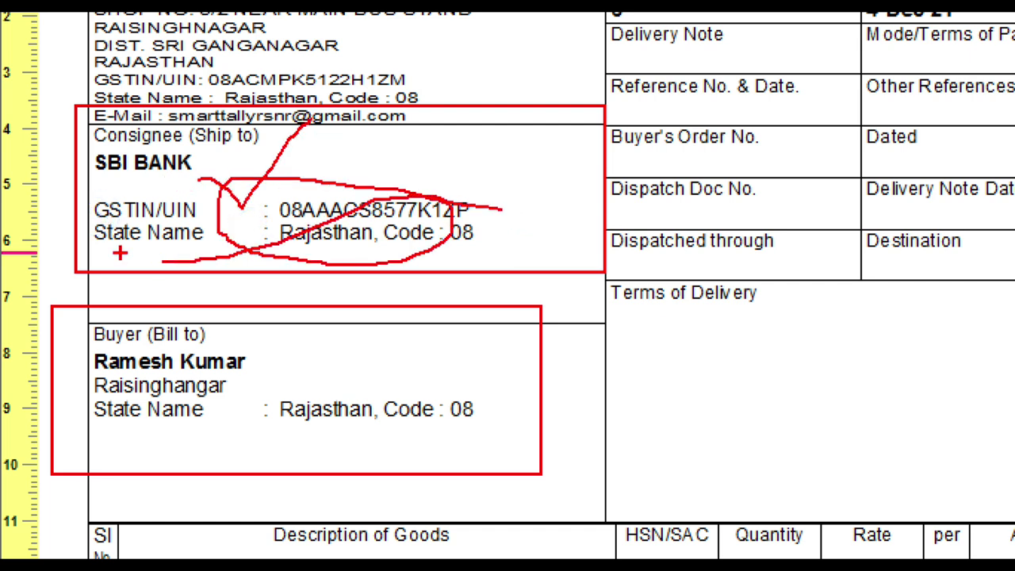
{"action": "key", "text": "Escape"}
{"action": "key", "text": "z"}
{"action": "key", "text": "Escape"}
{"action": "key", "text": "Escape"}
{"action": "key", "text": "Return"}
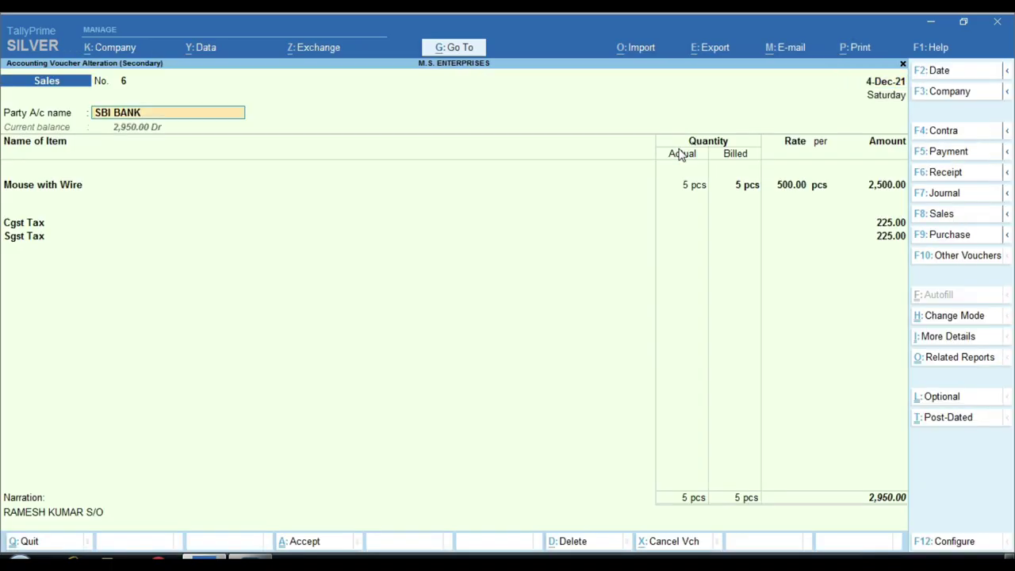
Keep the buyer and replace the consignee with a new party ledger named after the buyer.
{"action": "key", "text": "Return"}
{"action": "key", "text": "Return"}
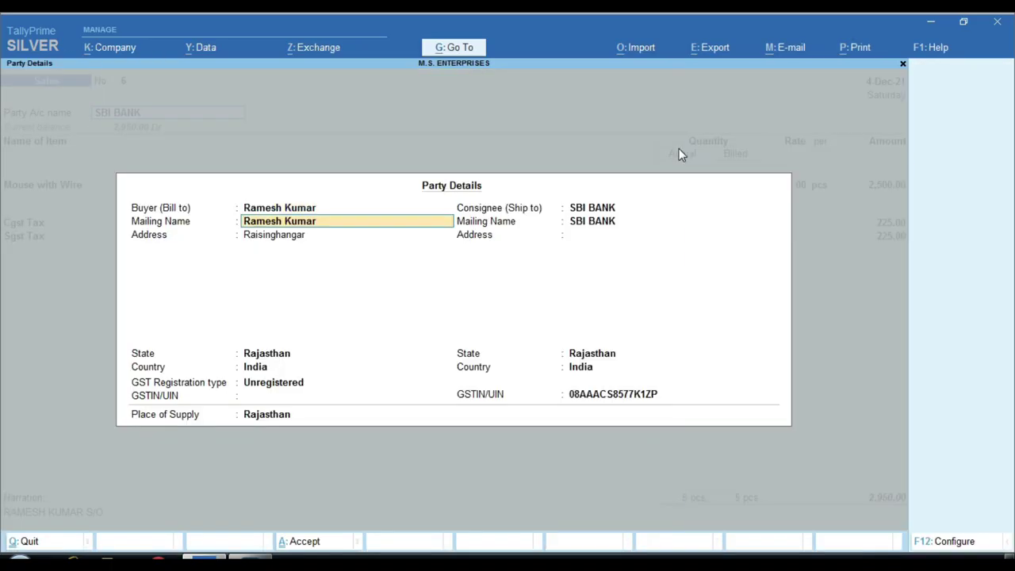
{"action": "key", "text": "Return"}
{"action": "key", "text": "Return"}
{"action": "key", "text": "Return"}
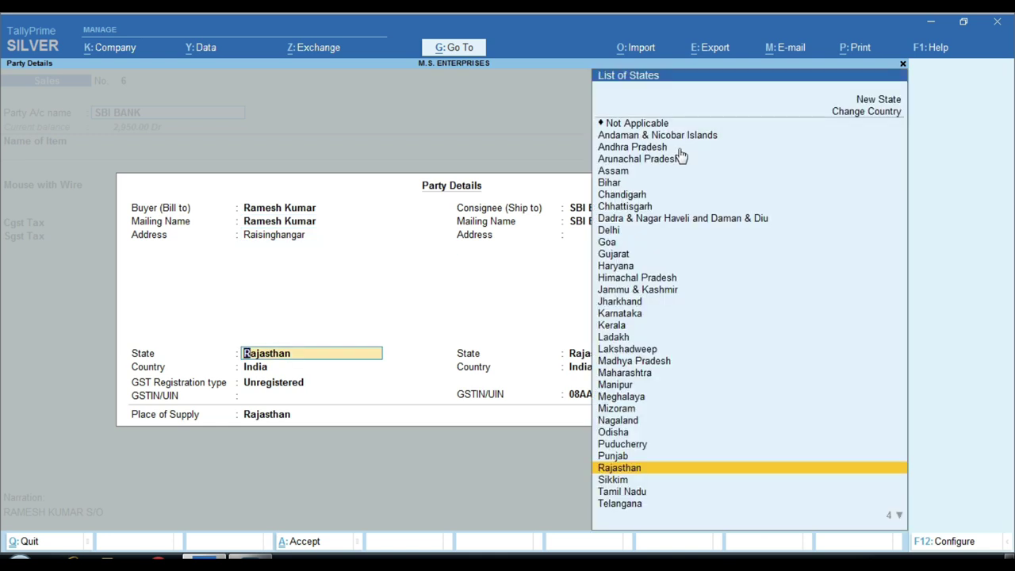
{"action": "key", "text": "Return"}
{"action": "key", "text": "Return"}
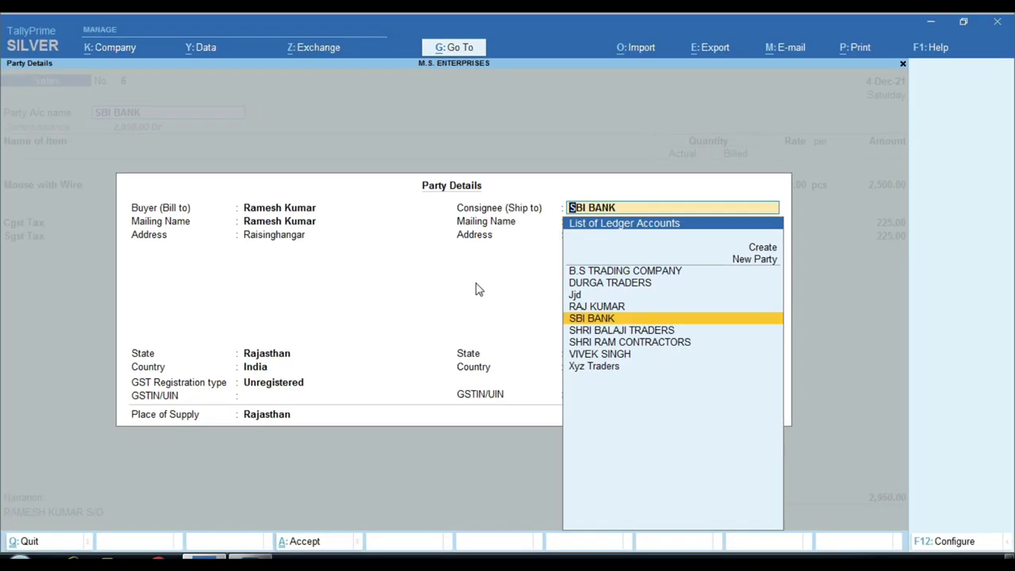
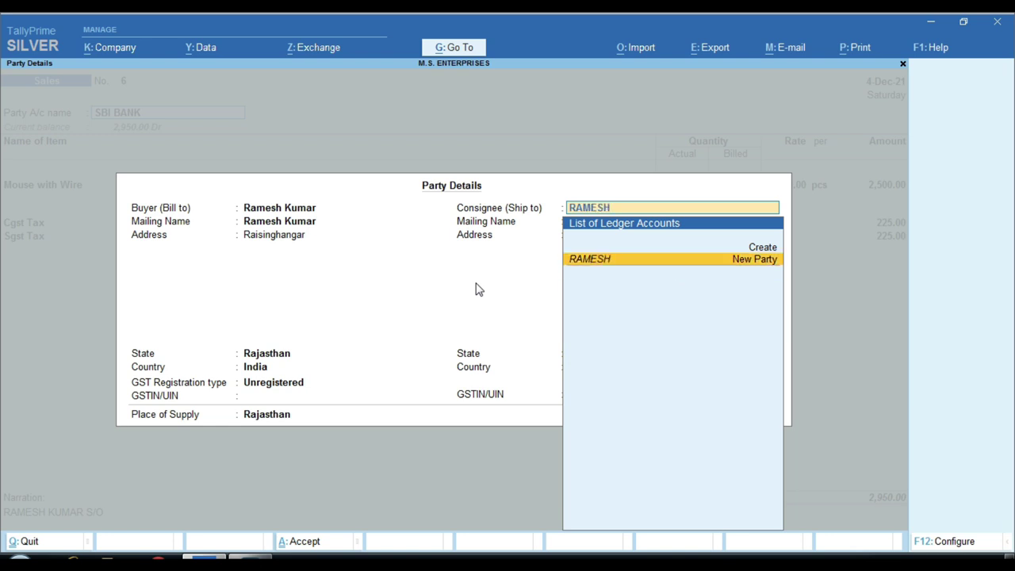
{"action": "key", "text": "Return"}
{"action": "key", "text": "Return"}
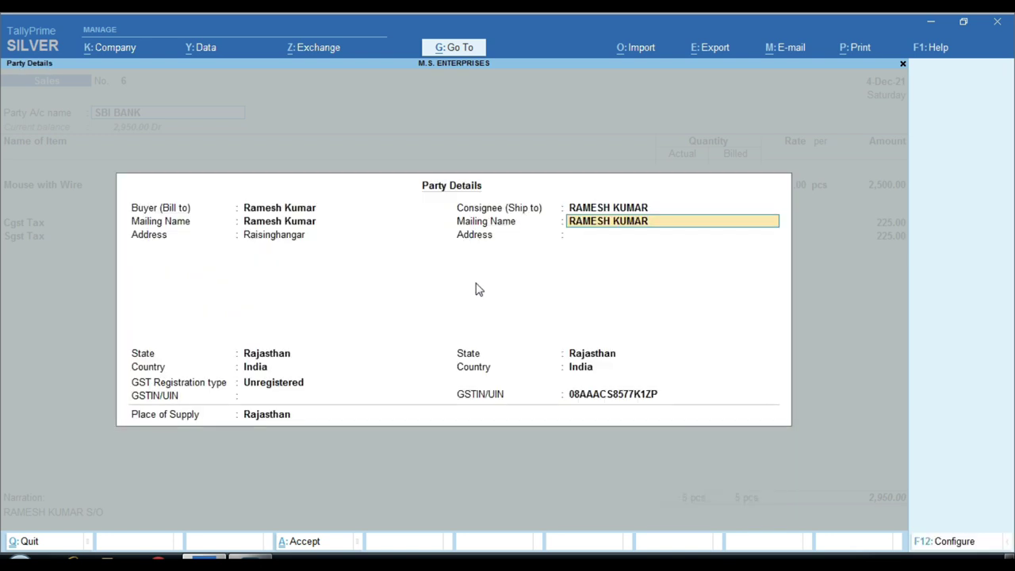
{"action": "key", "text": "Return"}
Enter the consignee's address, keep Rajasthan, clear the bank GSTIN and accept Party Details.
{"action": "type", "text": "RAISINGHNAGAR"}
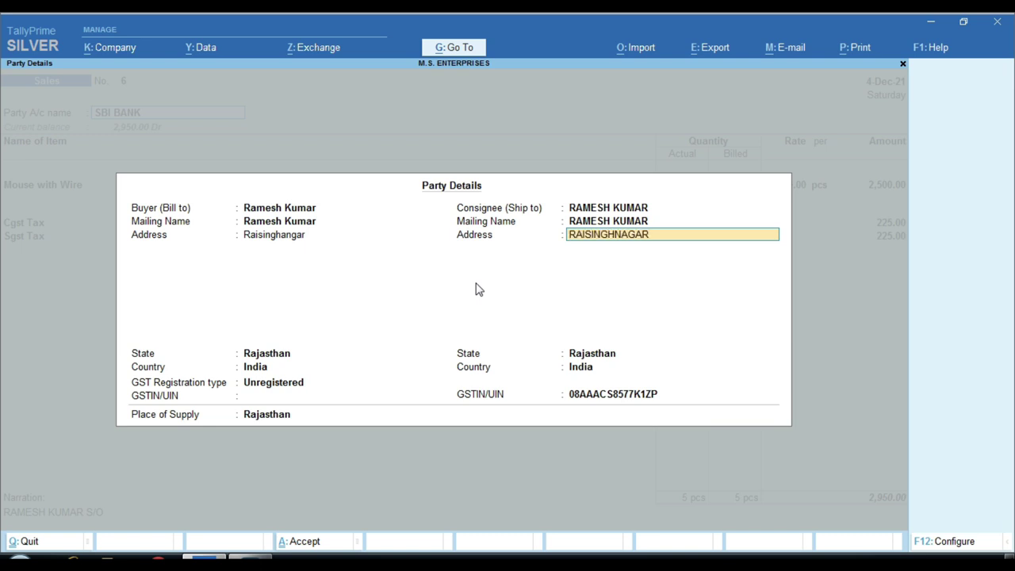
{"action": "key", "text": "Return"}
{"action": "key", "text": "Return"}
{"action": "key", "text": "Return"}
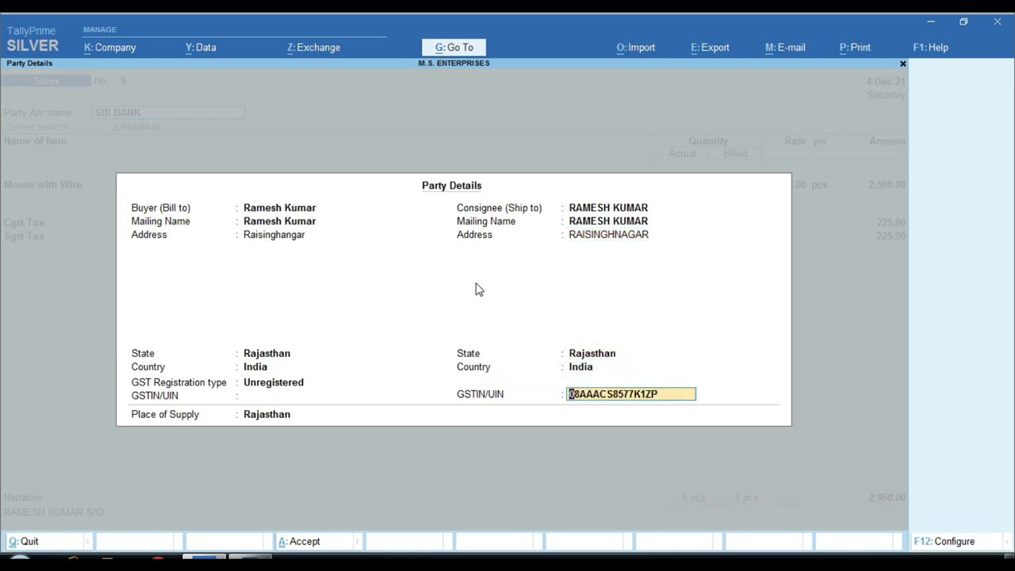
{"action": "key", "text": "BackSpace"}
{"action": "key", "text": "BackSpace"}
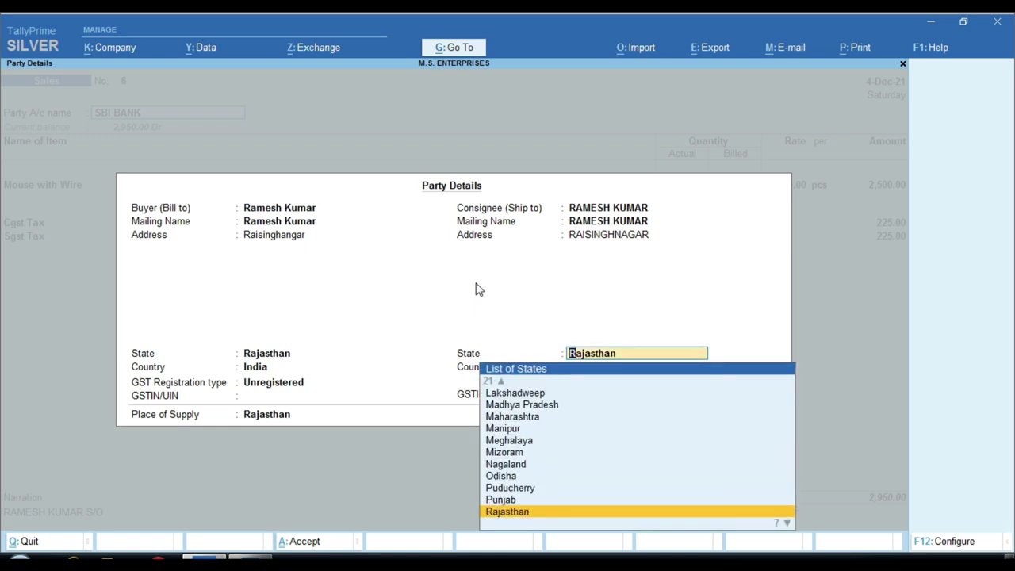
{"action": "key", "text": "Return"}
{"action": "key", "text": "BackSpace"}
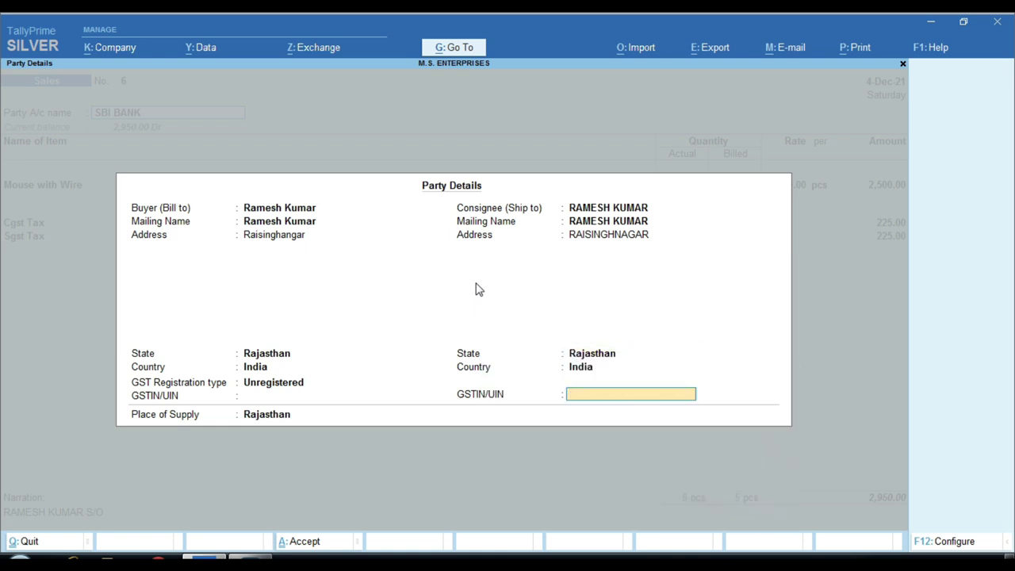
{"action": "key", "text": "Return"}
{"action": "key", "text": "Return"}
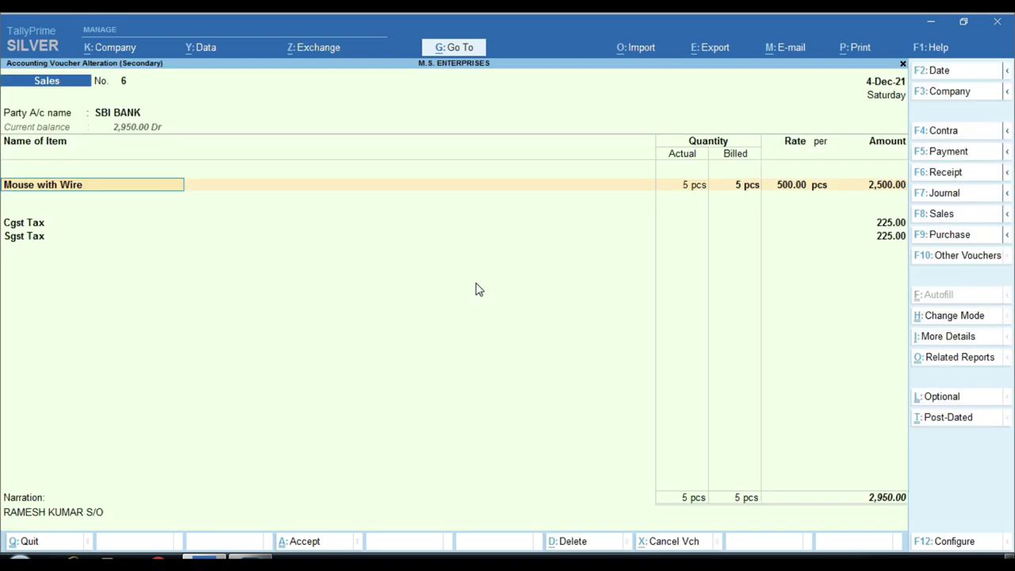
{"action": "key", "text": "Return"}
Accept the altered voucher and preview the SBI BANK ledger printout.
{"action": "key", "text": "Return"}
{"action": "key", "text": "Return"}
{"action": "key", "text": "Return"}
{"action": "key", "text": "Return"}
{"action": "key", "text": "Return"}
{"action": "key", "text": "Return"}
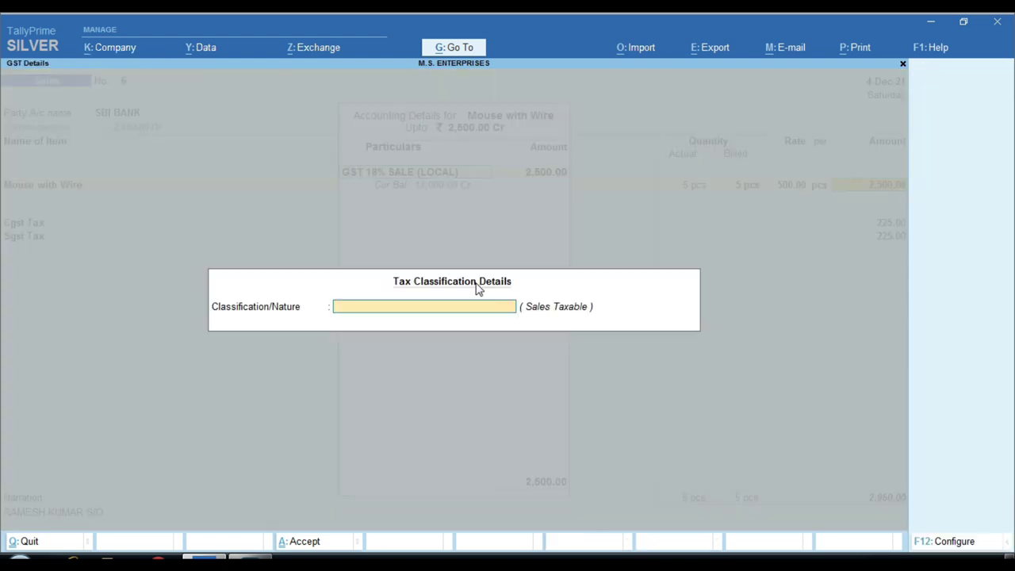
{"action": "key", "text": "Return"}
{"action": "key", "text": "Return"}
{"action": "key", "text": "Return"}
{"action": "key", "text": "Return"}
{"action": "key", "text": "Return"}
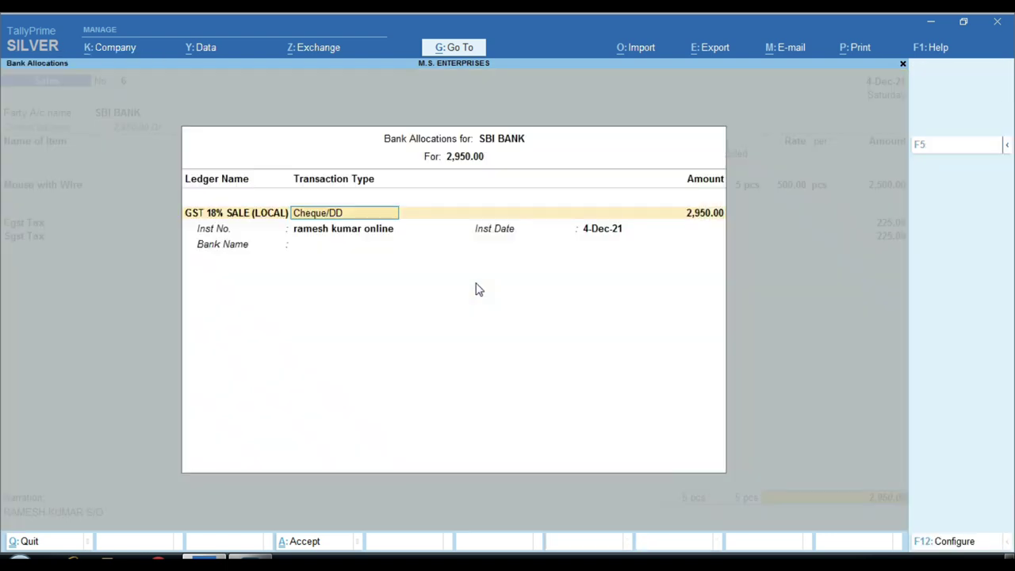
{"action": "key", "text": "Return"}
{"action": "key", "text": "Return"}
{"action": "key", "text": "Return"}
{"action": "key", "text": "Return"}
{"action": "key", "text": "Return"}
{"action": "key", "text": "Return"}
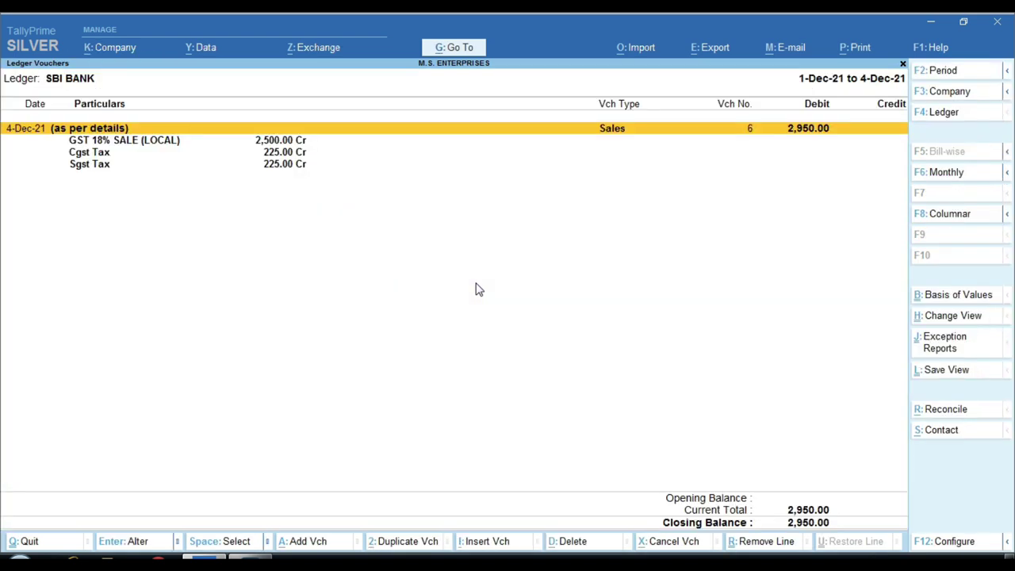
{"action": "key", "text": "alt+p"}
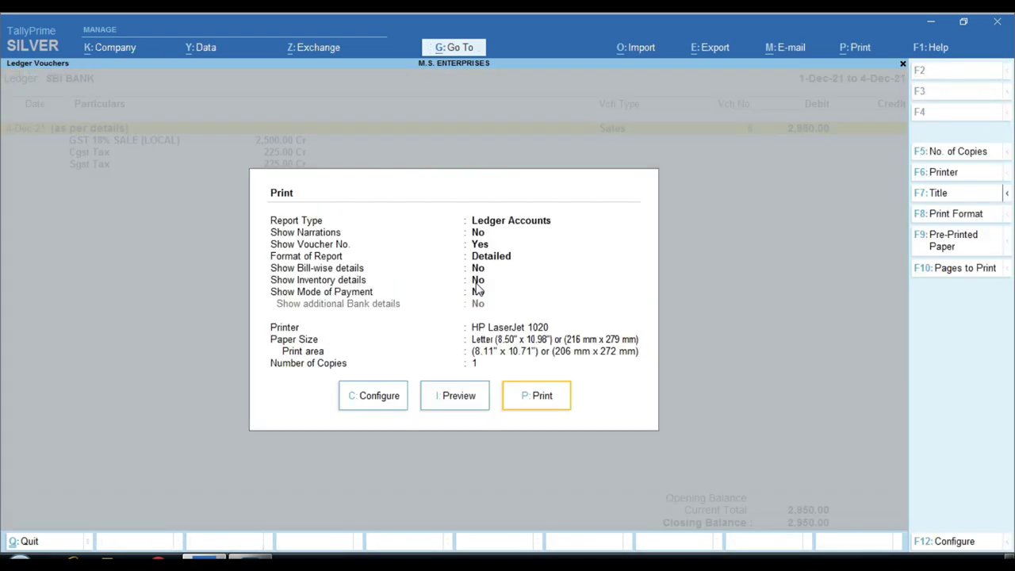
{"action": "key", "text": "Left"}
{"action": "key", "text": "Return"}
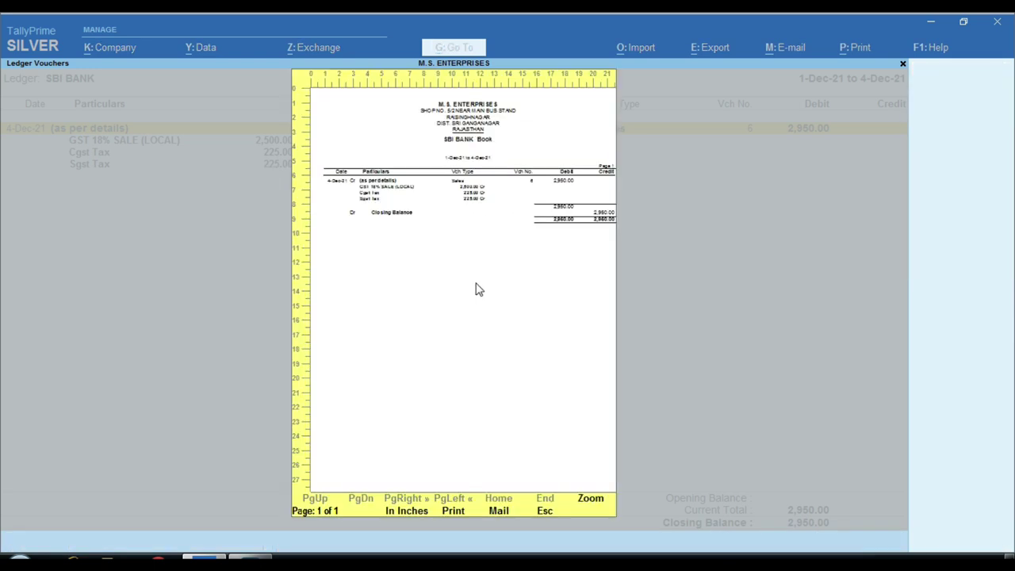
{"action": "key", "text": "Escape"}
{"action": "key", "text": "Escape"}
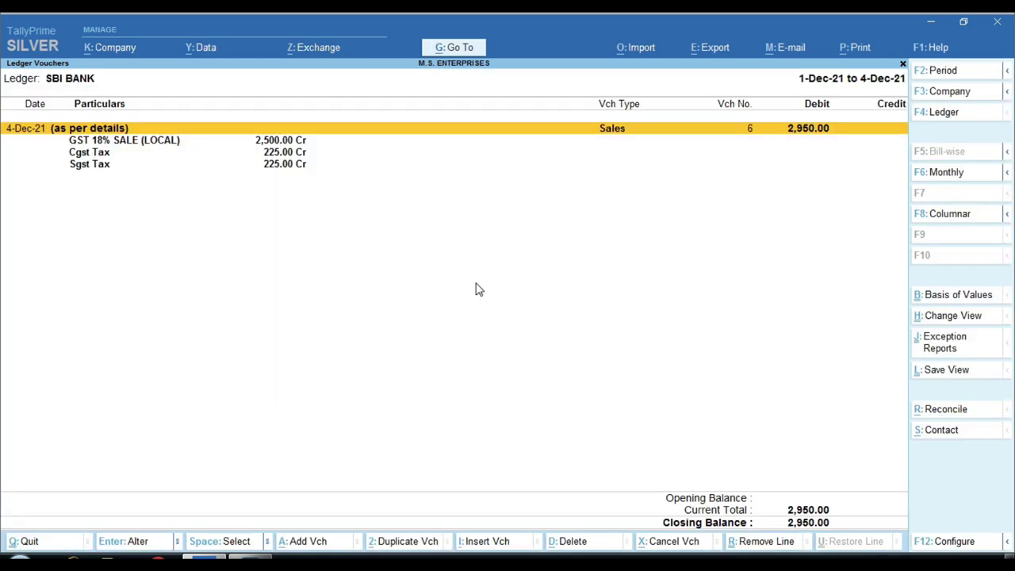
Preview voucher 6's Tax Invoice, zoom in on the buyer details, then close it.
{"action": "key", "text": "Return"}
{"action": "key", "text": "alt+p"}
{"action": "key", "text": "Left"}
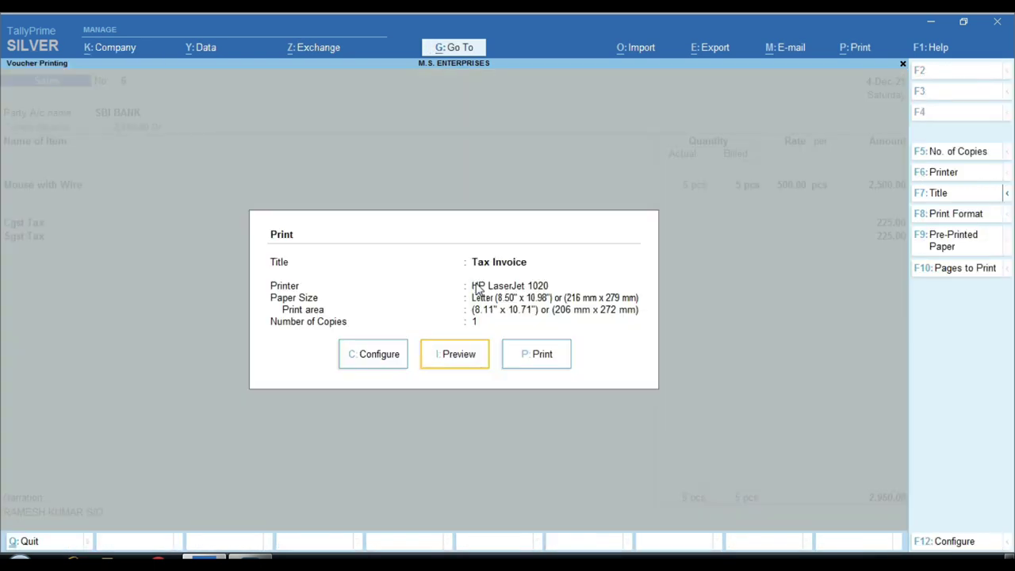
{"action": "key", "text": "Return"}
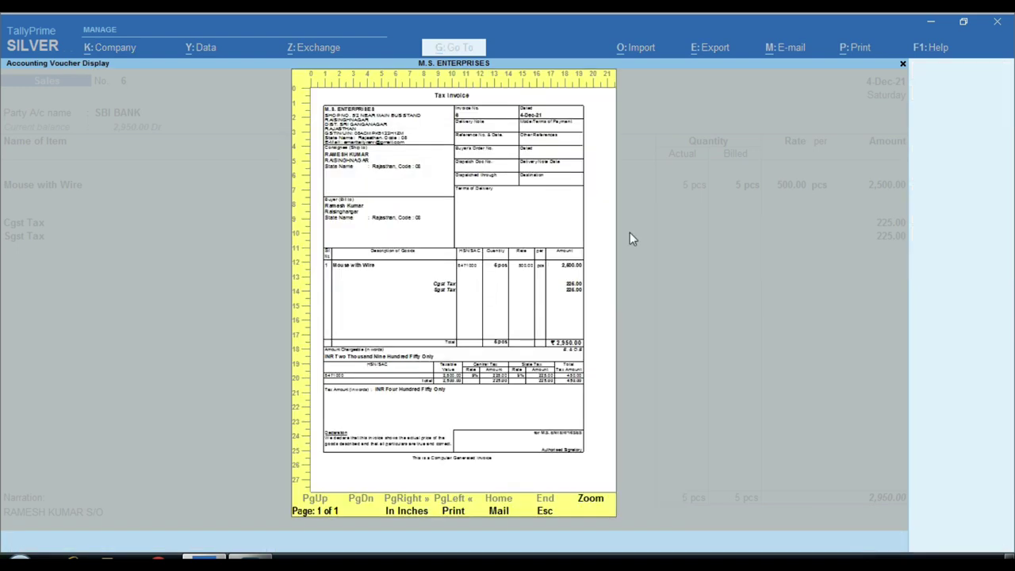
{"action": "key", "text": "Return"}
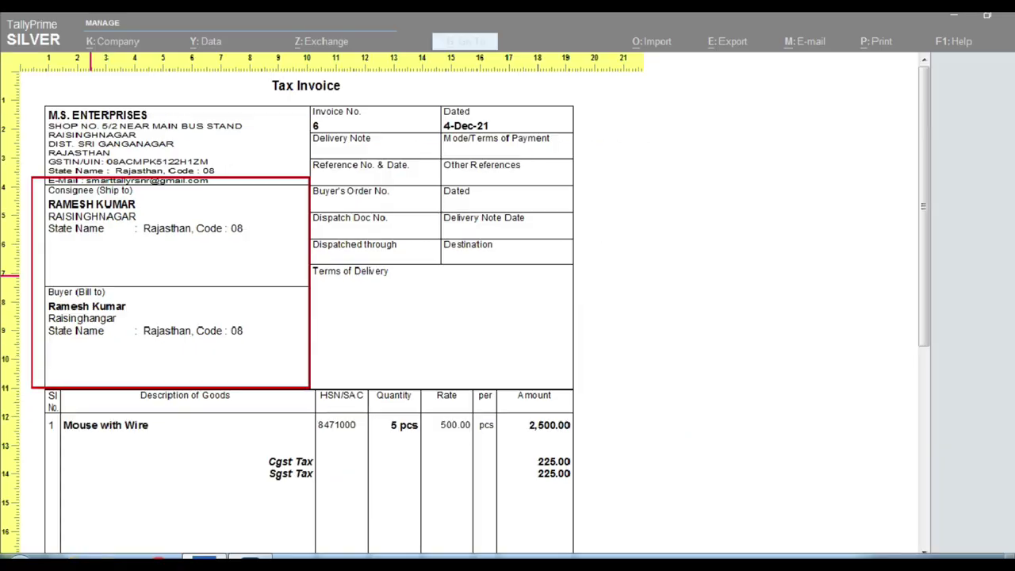
{"action": "key", "text": "alt+z"}
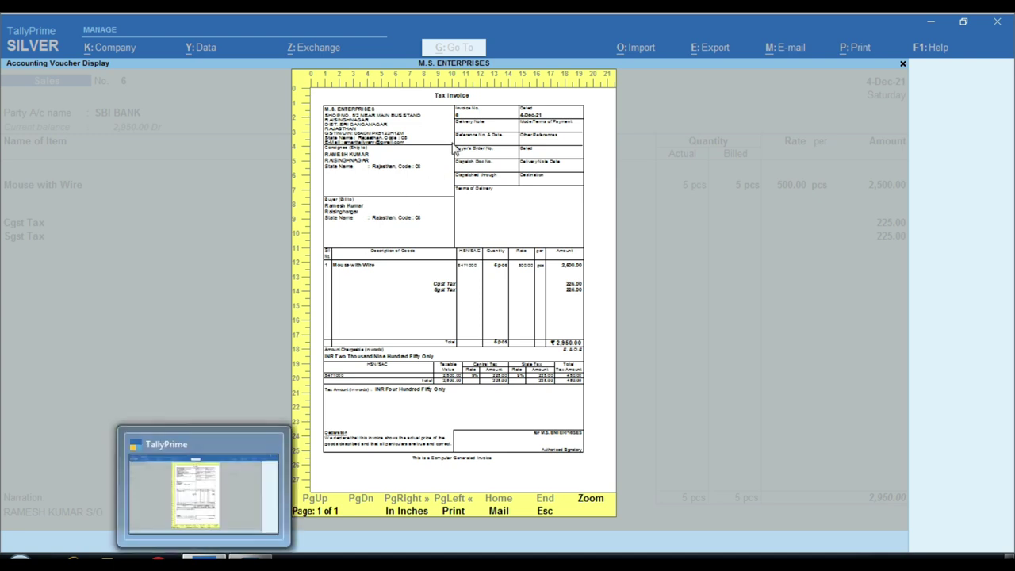
{"action": "key", "text": "Escape"}
{"action": "key", "text": "Escape"}
{"action": "key", "text": "Escape"}
{"action": "key", "text": "Escape"}
{"action": "key", "text": "Escape"}
{"action": "key", "text": "Escape"}
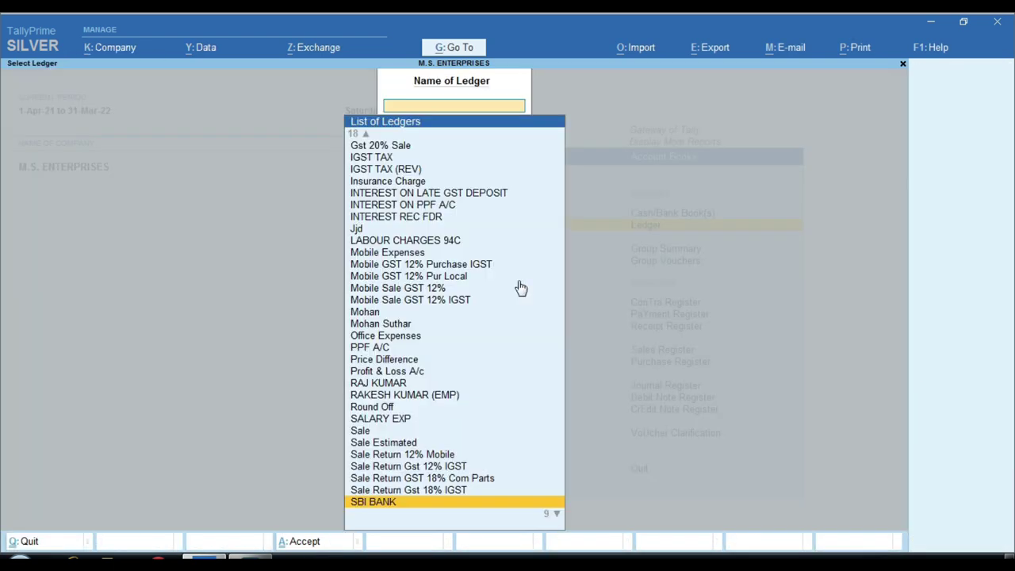
Search the ledger list for the buyer's ledger, then back out to the main menu.
{"action": "key", "text": "n"}
{"action": "key", "text": "Up"}
{"action": "key", "text": "Up"}
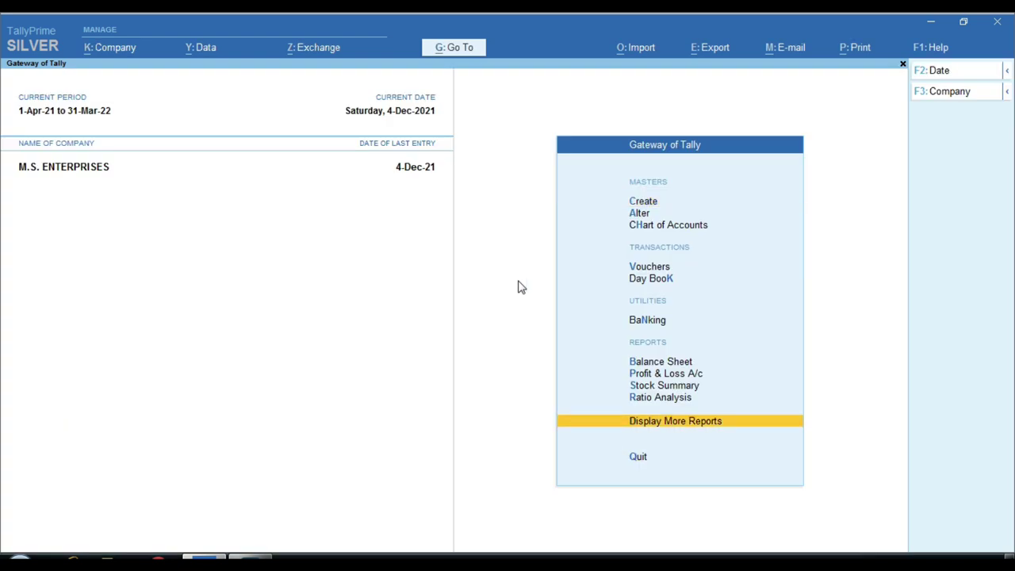
{"action": "key", "text": "Return"}
{"action": "key", "text": "Down"}
{"action": "key", "text": "Down"}
{"action": "key", "text": "Down"}
{"action": "key", "text": "Down"}
{"action": "key", "text": "Return"}
{"action": "key", "text": "Down"}
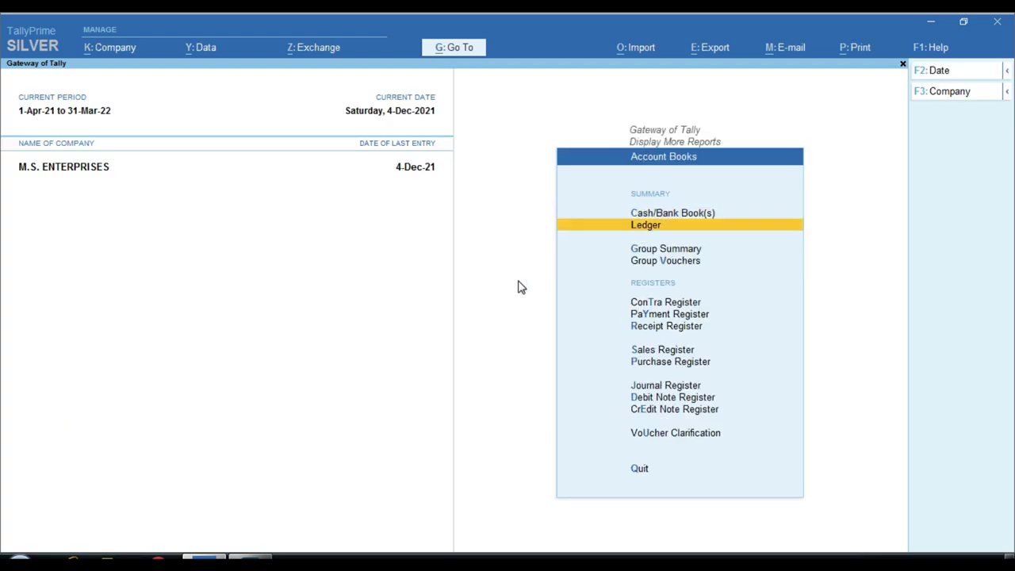
{"action": "key", "text": "Return"}
{"action": "type", "text": "RAM"}
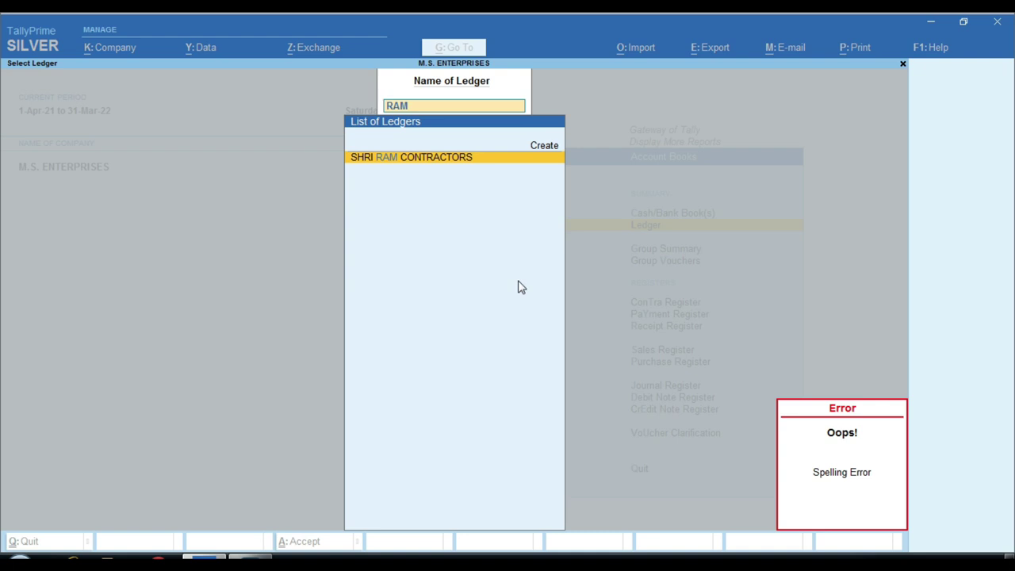
{"action": "key", "text": "BackSpace"}
{"action": "key", "text": "BackSpace"}
{"action": "key", "text": "BackSpace"}
{"action": "key", "text": "Escape"}
{"action": "key", "text": "Escape"}
{"action": "key", "text": "Escape"}
Open the GSTR-1 report for the period 1-Apr-21 to 4-Dec-21.
{"action": "key", "text": "Down"}
{"action": "key", "text": "Down"}
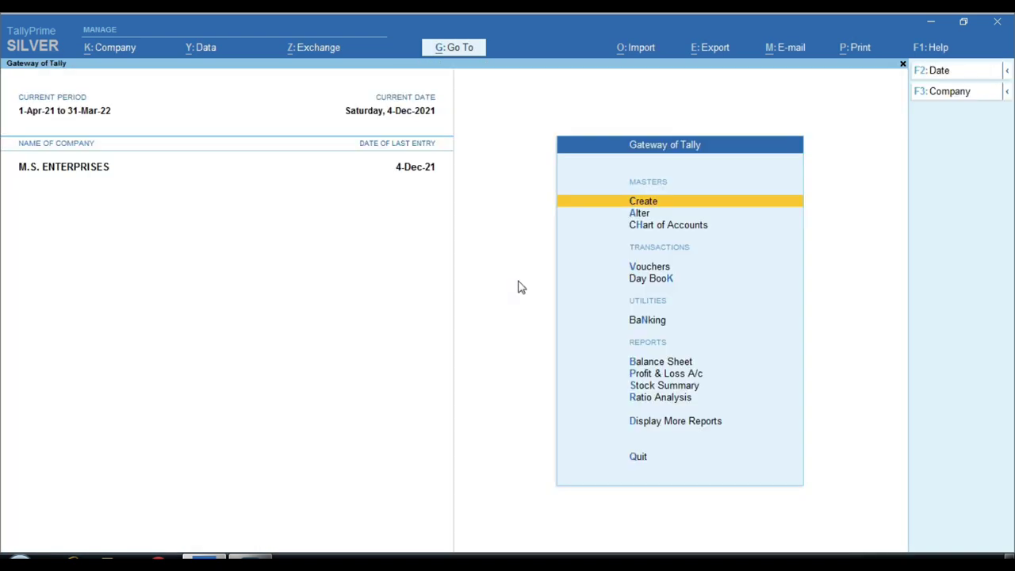
{"action": "key", "text": "d"}
{"action": "key", "text": "Down"}
{"action": "key", "text": "Down"}
{"action": "key", "text": "Down"}
{"action": "key", "text": "Down"}
{"action": "key", "text": "Down"}
{"action": "key", "text": "Down"}
{"action": "key", "text": "Down"}
{"action": "key", "text": "Down"}
{"action": "key", "text": "Down"}
{"action": "key", "text": "Up"}
{"action": "key", "text": "Up"}
{"action": "key", "text": "Down"}
{"action": "key", "text": "Return"}
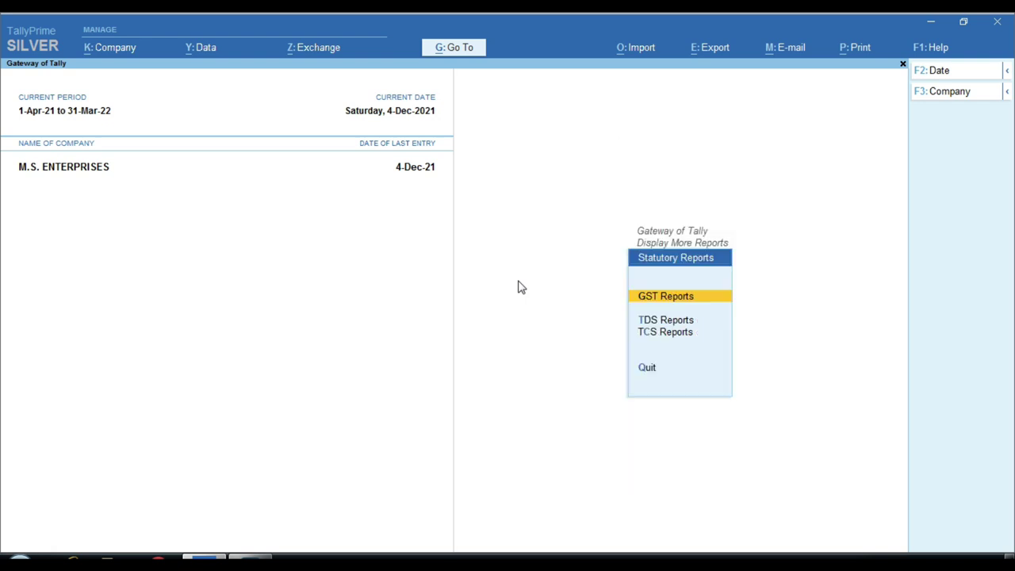
{"action": "key", "text": "Return"}
{"action": "key", "text": "Return"}
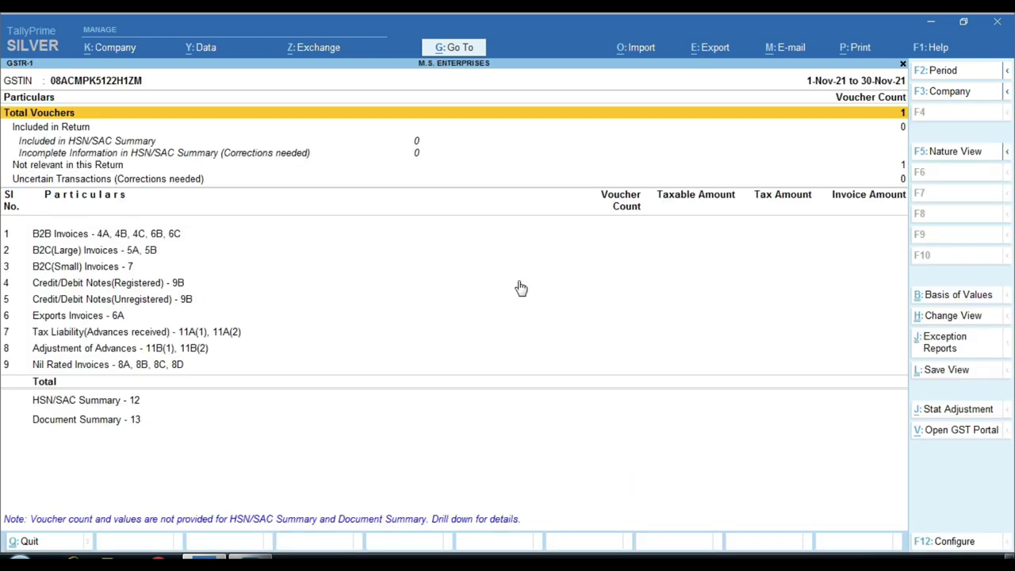
{"action": "key", "text": "F2"}
{"action": "key", "text": "Return"}
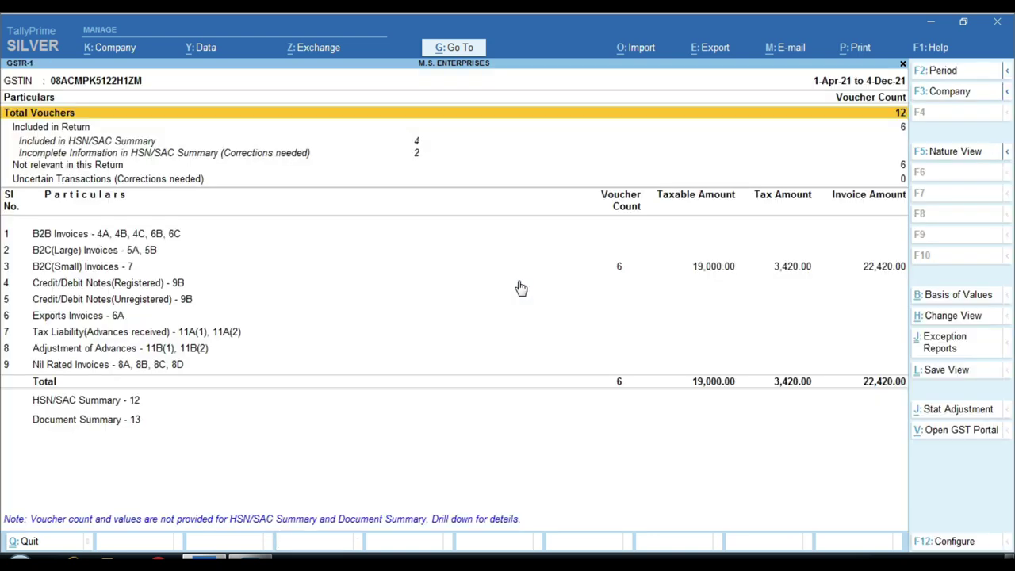
Open the B2C(Small) Invoices vouchers and select the buyer's voucher 6.
{"action": "key", "text": "Down"}
{"action": "key", "text": "Down"}
{"action": "key", "text": "Down"}
{"action": "key", "text": "Down"}
{"action": "key", "text": "Down"}
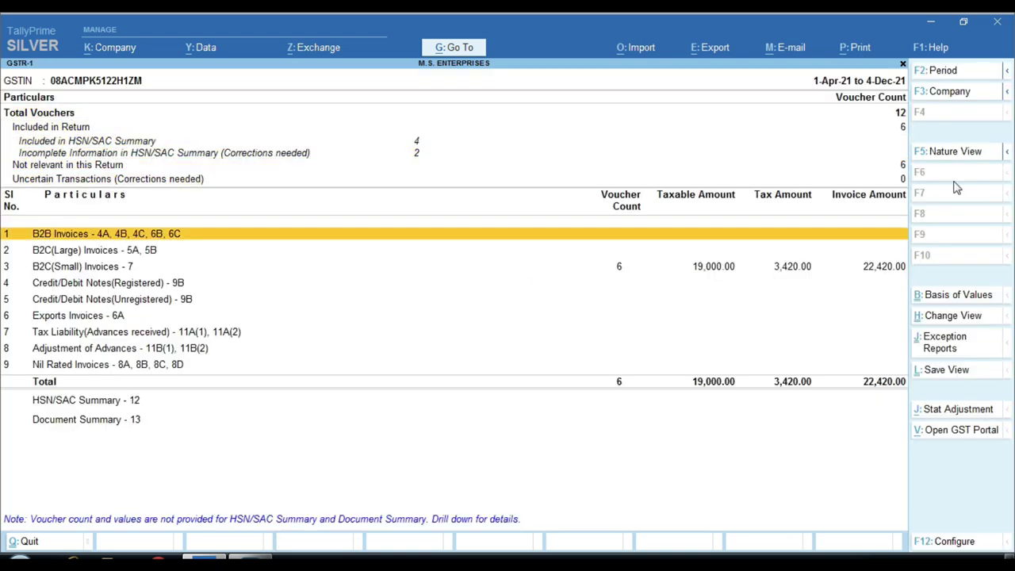
{"action": "key", "text": "ctrl"}
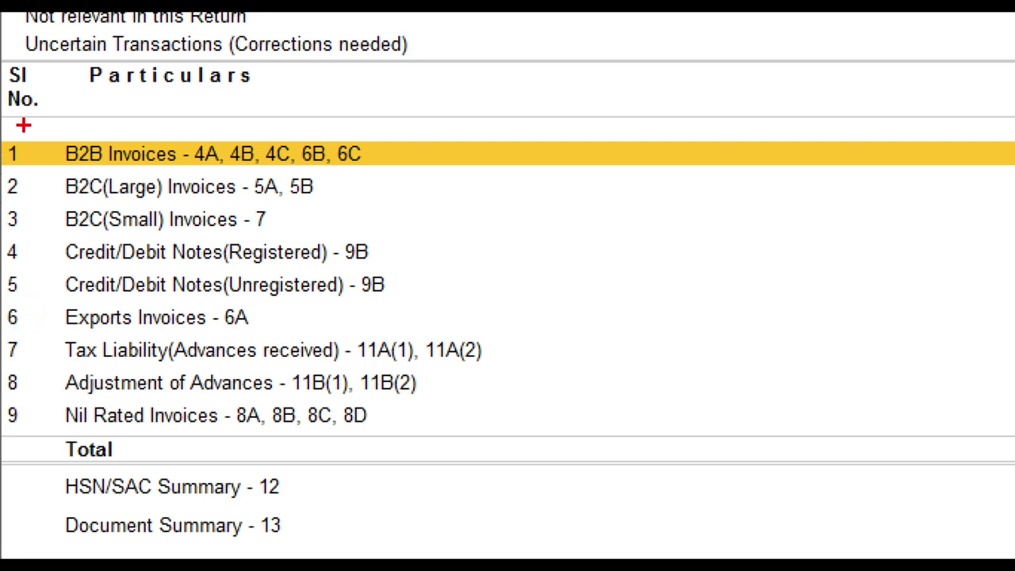
{"action": "left_click_drag", "start_coordinate": [23, 127], "coordinate": [483, 181]}
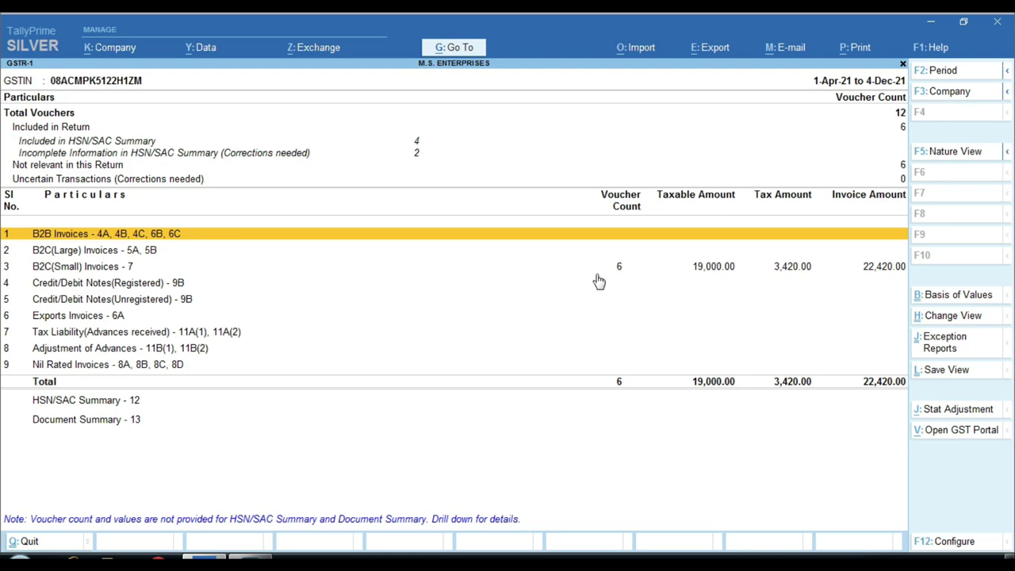
{"action": "left_click", "coordinate": [598, 270]}
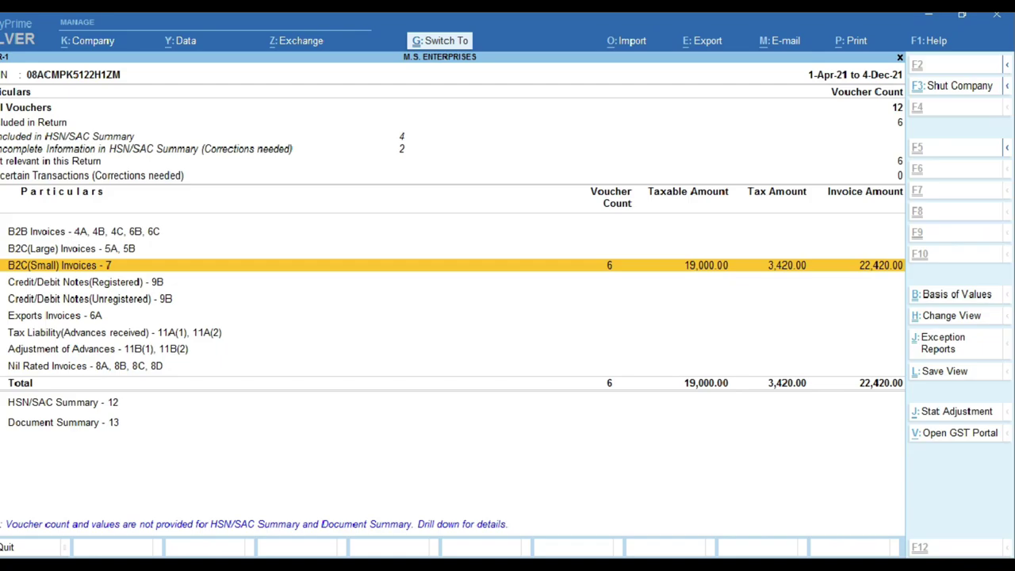
{"action": "key", "text": "Return"}
{"action": "key", "text": "Return"}
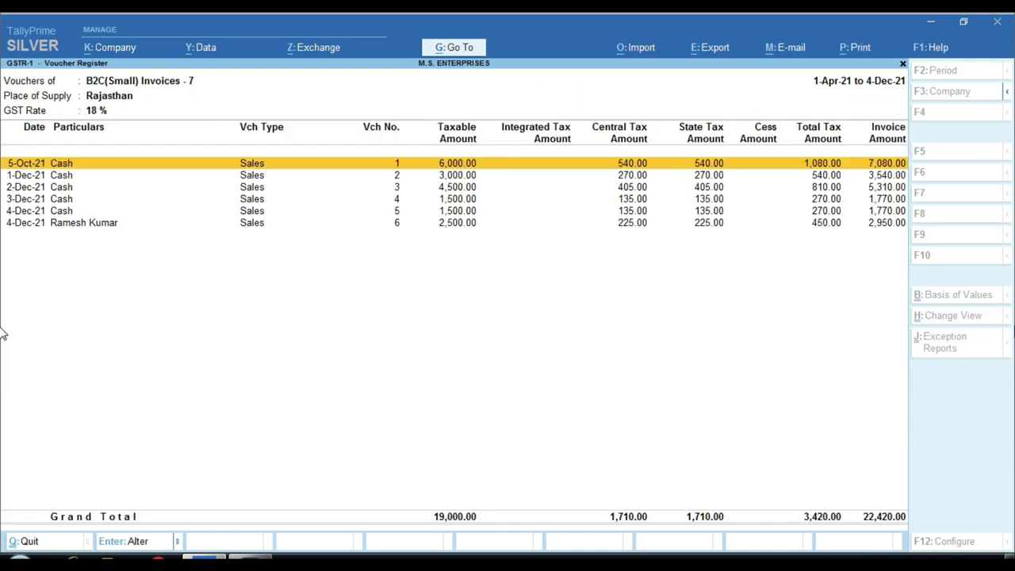
{"action": "key", "text": "ctrl"}
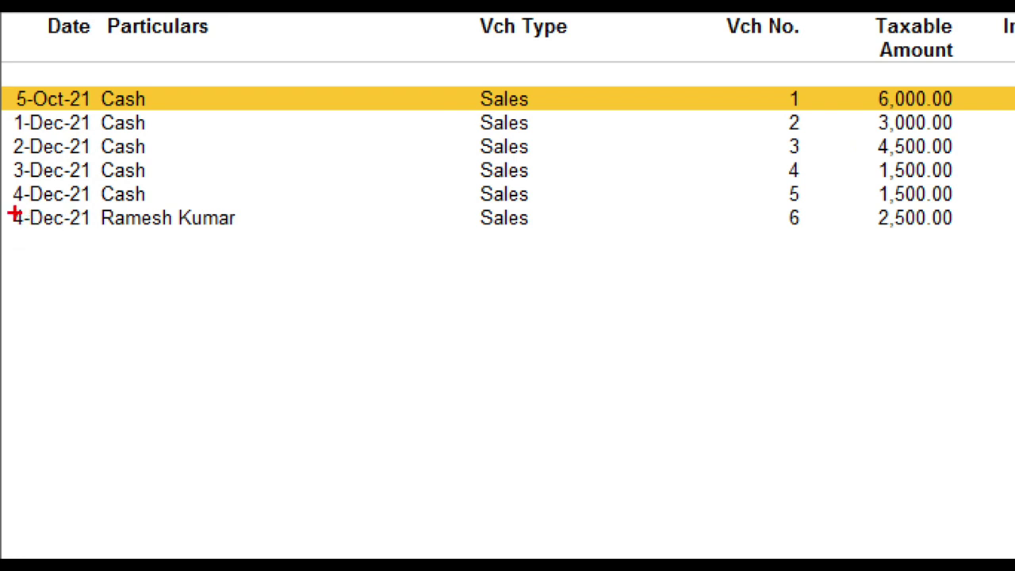
{"action": "left_click_drag", "start_coordinate": [2, 208], "coordinate": [295, 237]}
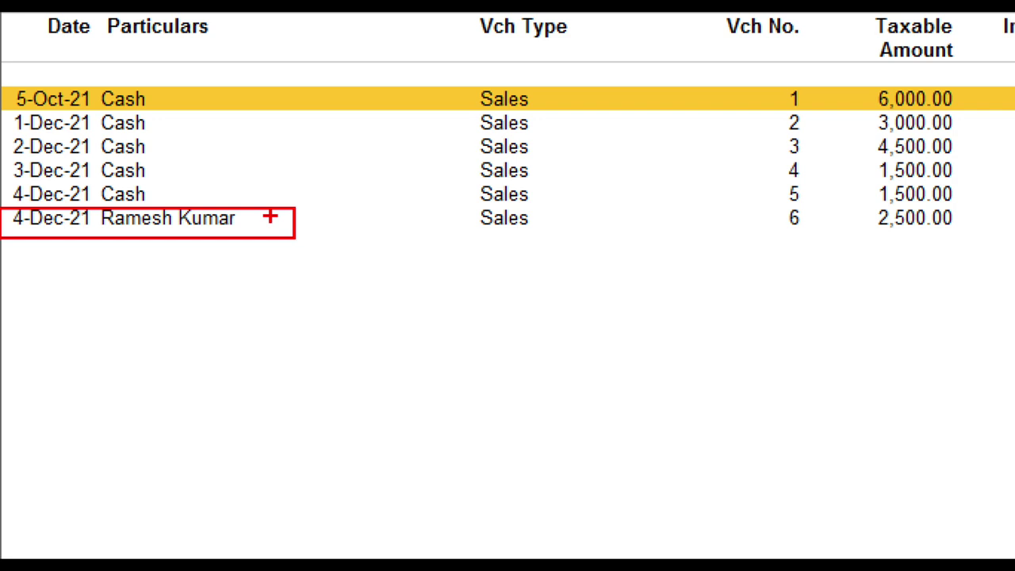
{"action": "left_click_drag", "start_coordinate": [712, 69], "coordinate": [779, 113]}
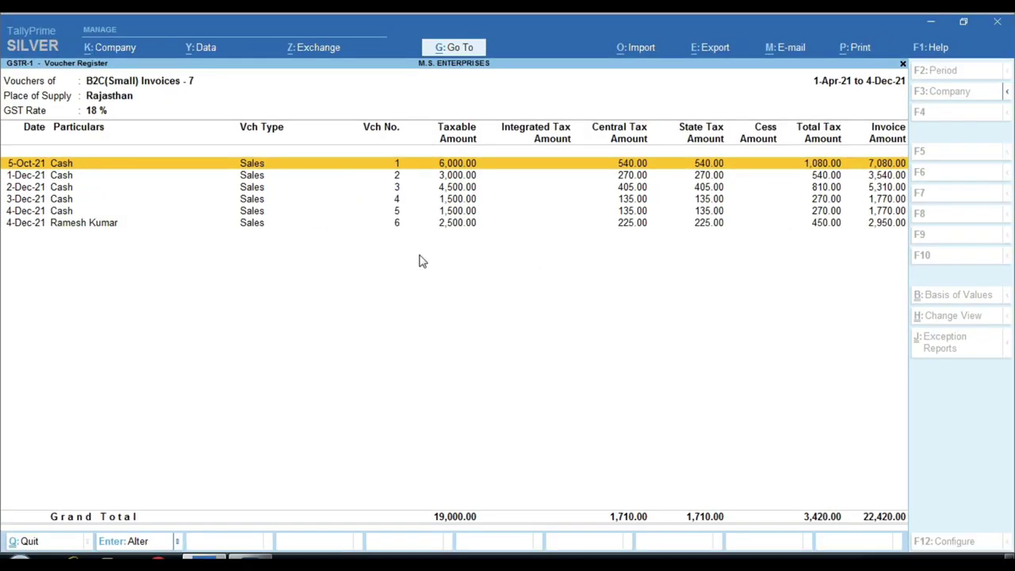
{"action": "key", "text": "Down"}
{"action": "key", "text": "Down"}
{"action": "key", "text": "Down"}
{"action": "key", "text": "Down"}
{"action": "key", "text": "Down"}
Open sales voucher 6 for alteration, view the SBI BANK party ledger's details, then return to the voucher.
{"action": "key", "text": "Return"}
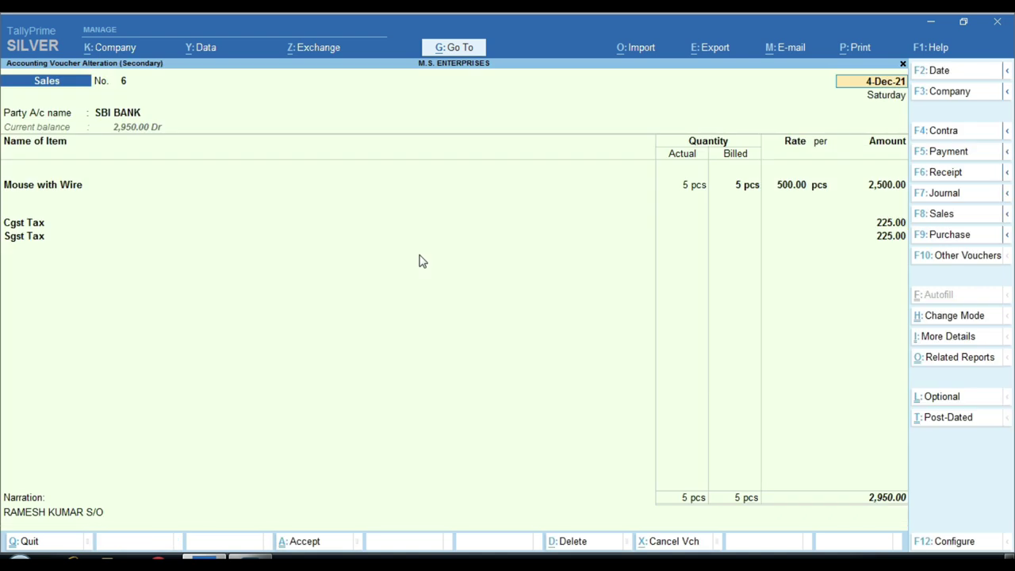
{"action": "key", "text": "ctrl+Return"}
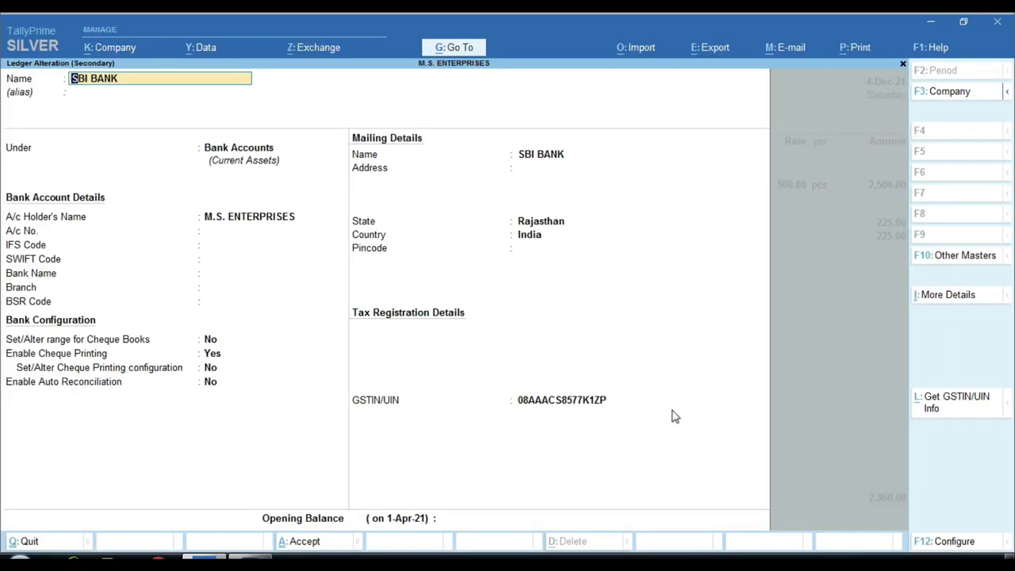
{"action": "key", "text": "Escape"}
{"action": "key", "text": "Return"}
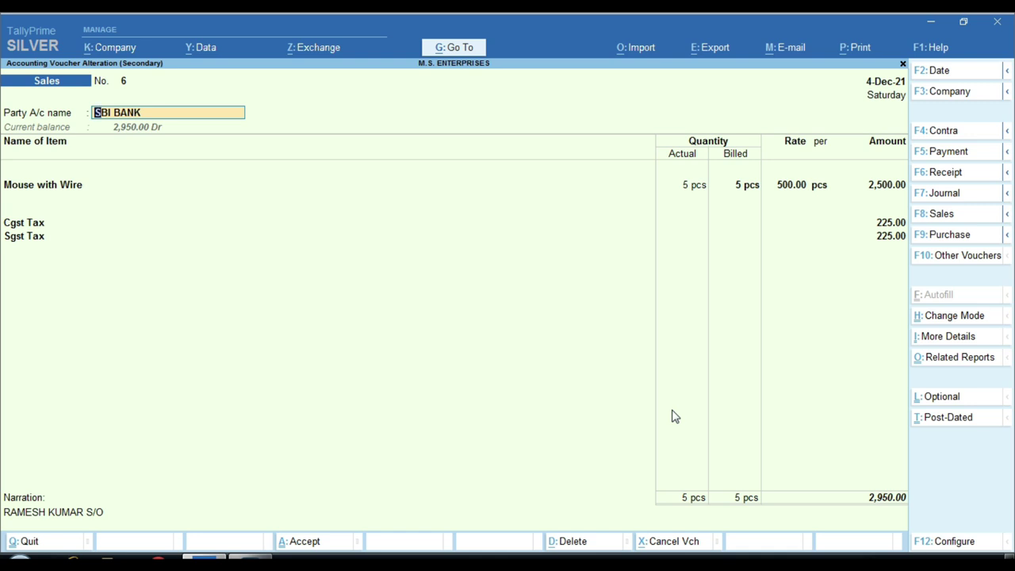
{"action": "key", "text": "ctrl"}
Create the buyer's new party ledger under Sundry Debtors with Unregistered registration type for voucher 6.
{"action": "key", "text": "ctrl+1"}
{"action": "key", "text": "alt+c"}
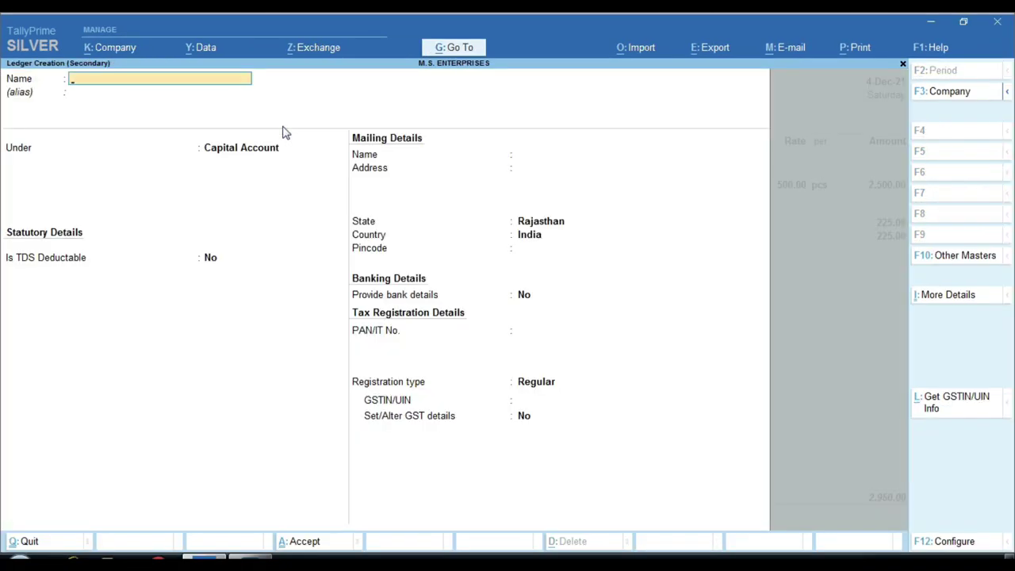
{"action": "key", "text": "Return"}
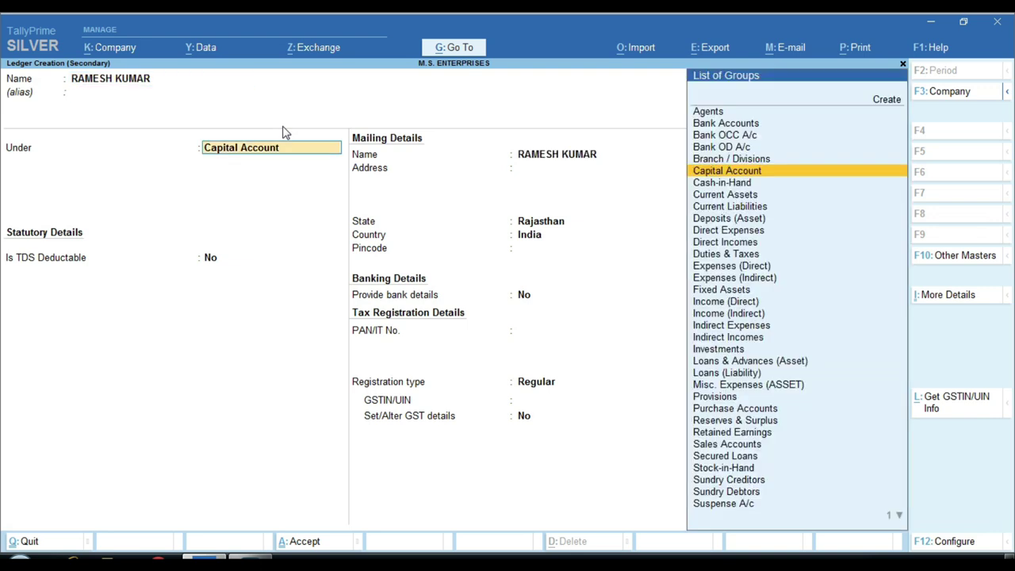
{"action": "type", "text": "SUND"}
{"action": "key", "text": "Down"}
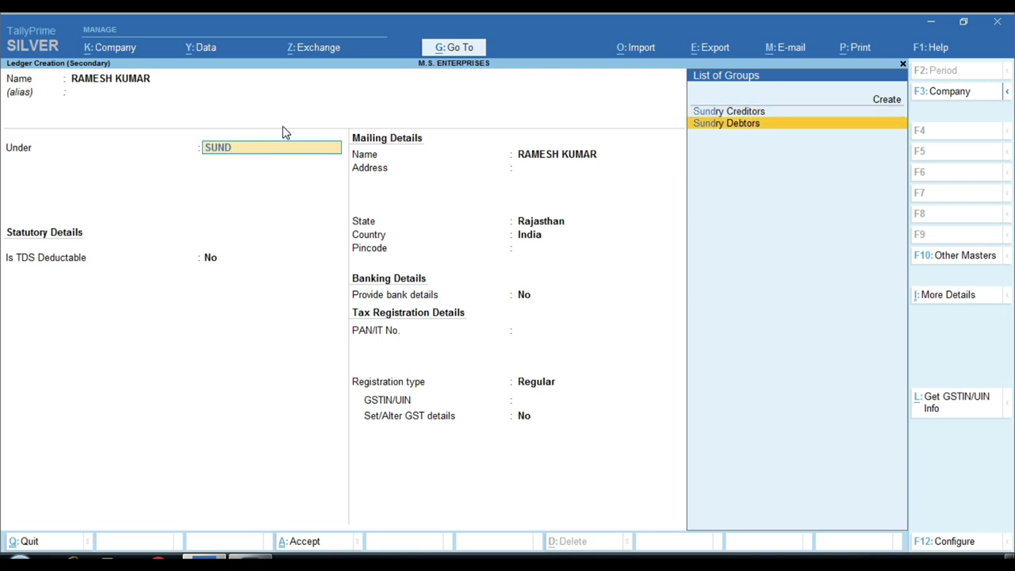
{"action": "key", "text": "Return"}
{"action": "key", "text": "Return"}
{"action": "key", "text": "Return"}
{"action": "key", "text": "Return"}
{"action": "key", "text": "Return"}
{"action": "key", "text": "Return"}
{"action": "key", "text": "Return"}
{"action": "key", "text": "Return"}
{"action": "key", "text": "Return"}
{"action": "key", "text": "Down"}
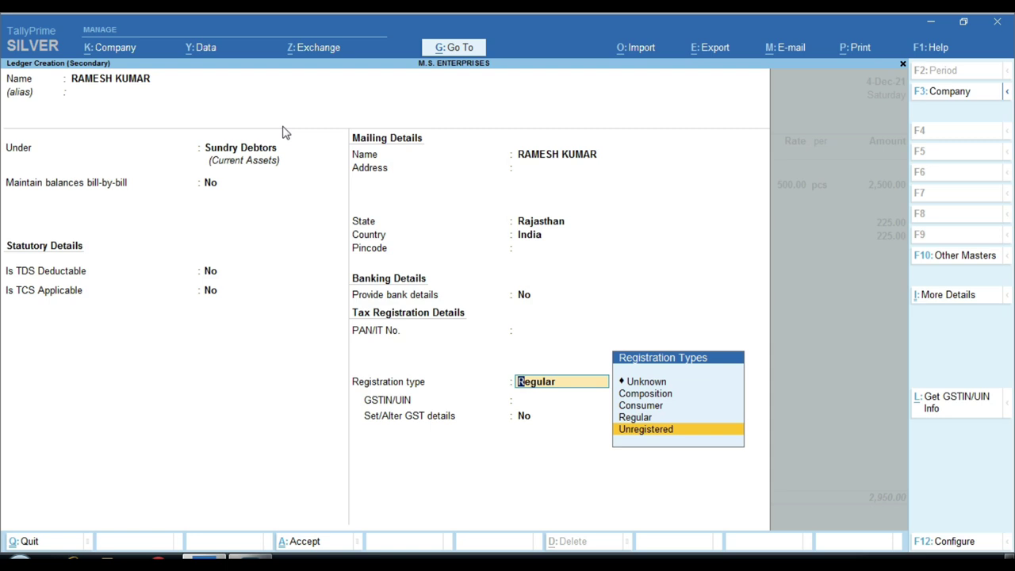
{"action": "key", "text": "Return"}
{"action": "key", "text": "Return"}
{"action": "key", "text": "Return"}
{"action": "key", "text": "Return"}
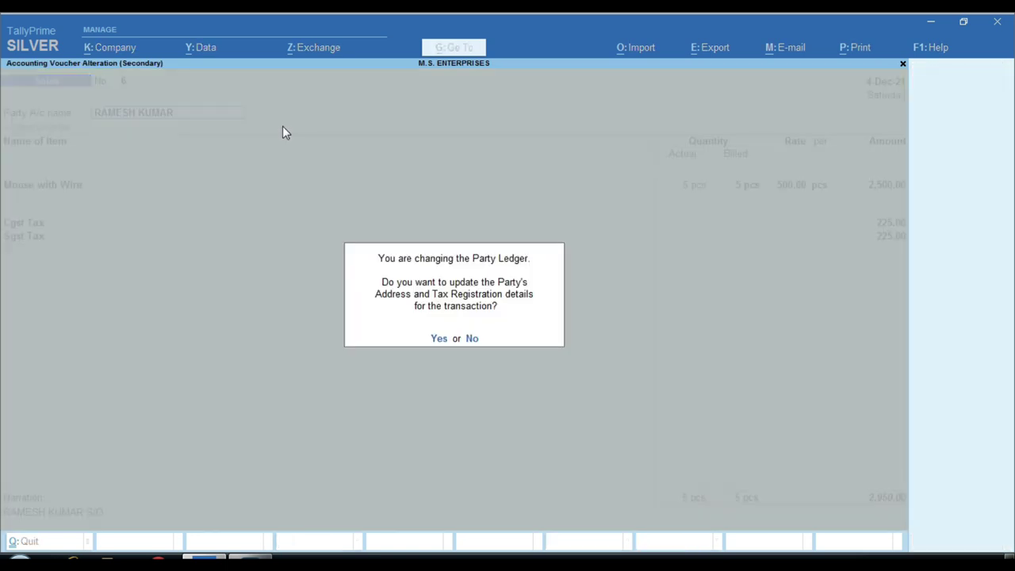
Update the party details and save voucher 6, then exit GSTR-1 back to the Gateway of Tally.
{"action": "key", "text": "Return"}
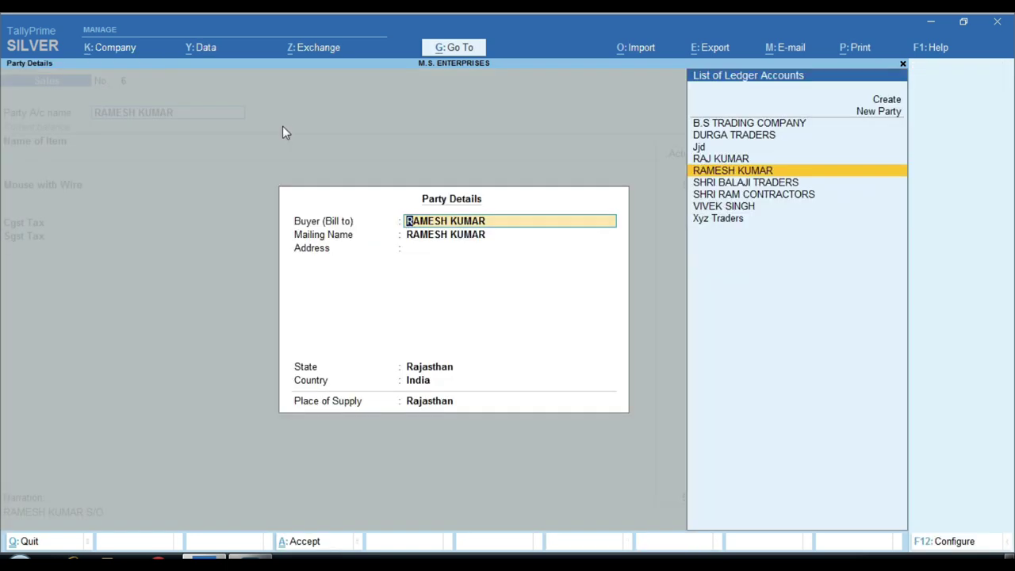
{"action": "key", "text": "Return"}
{"action": "key", "text": "Return"}
{"action": "key", "text": "Return"}
{"action": "key", "text": "Return"}
{"action": "key", "text": "Return"}
{"action": "key", "text": "Return"}
{"action": "key", "text": "Return"}
{"action": "key", "text": "Return"}
{"action": "key", "text": "Return"}
{"action": "key", "text": "Return"}
{"action": "key", "text": "Return"}
{"action": "key", "text": "Return"}
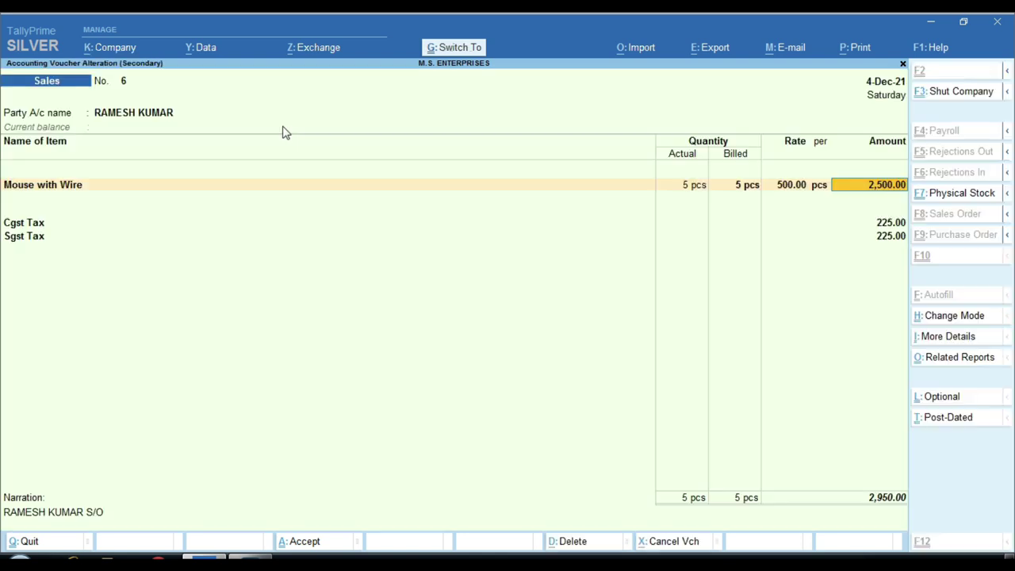
{"action": "key", "text": "ctrl+a"}
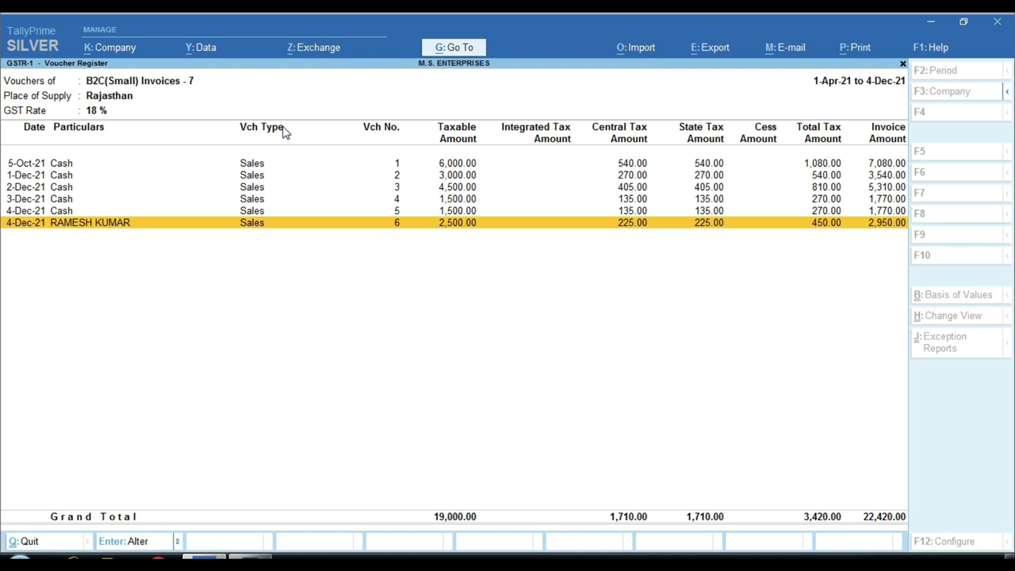
{"action": "key", "text": "Escape"}
{"action": "key", "text": "Escape"}
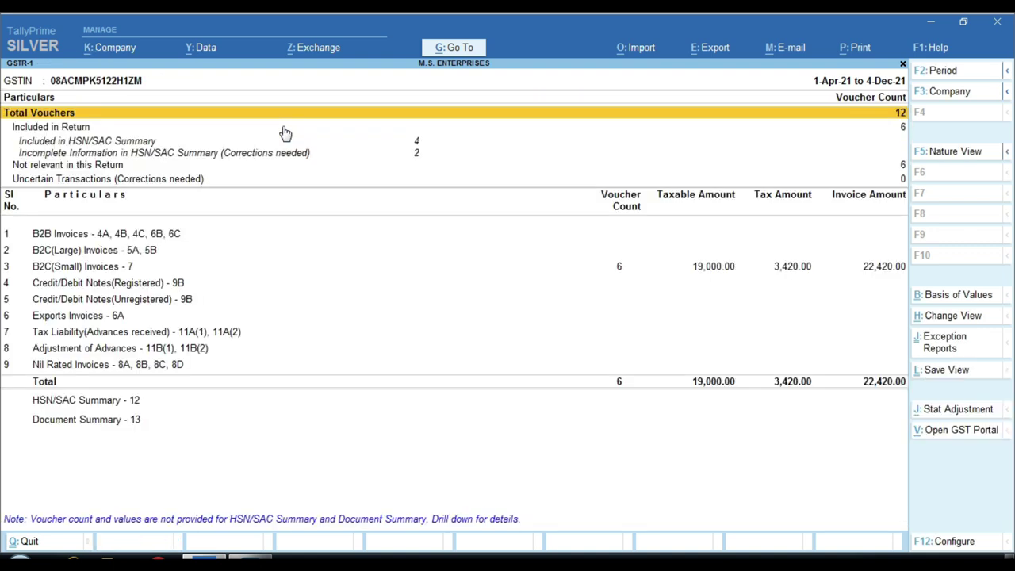
{"action": "key", "text": "Escape"}
{"action": "key", "text": "Escape"}
{"action": "key", "text": "Escape"}
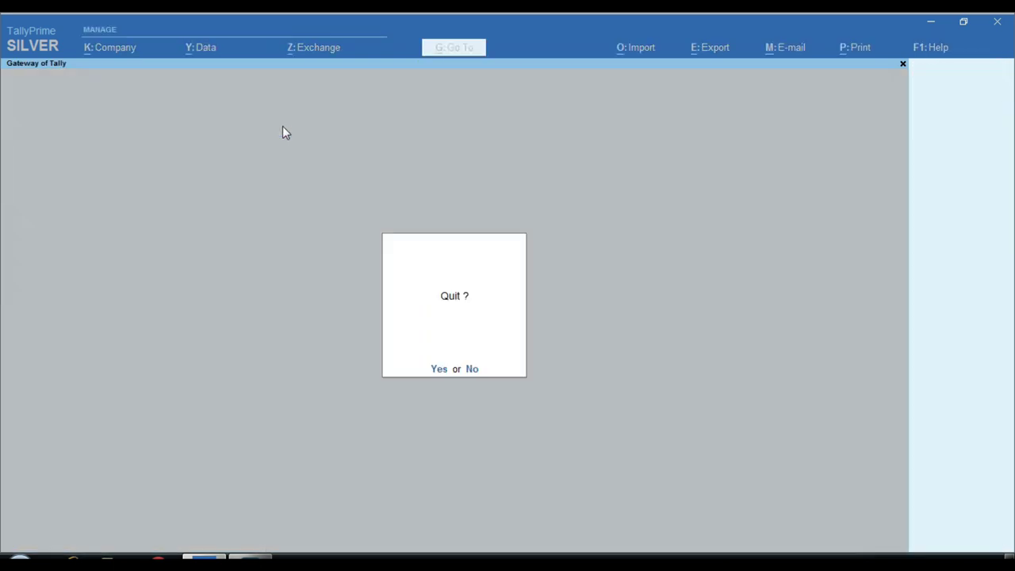
{"action": "key", "text": "Escape"}
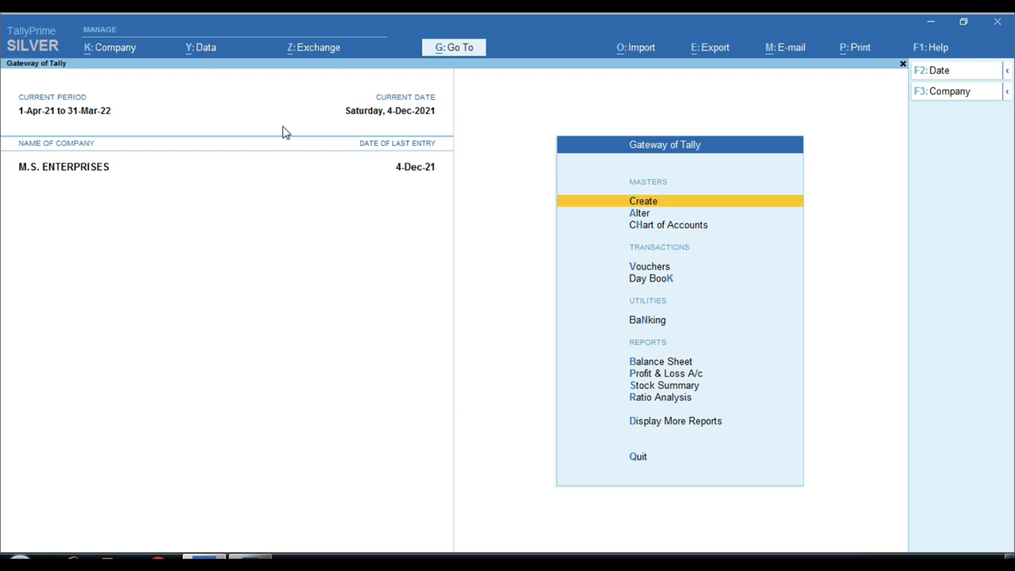
Start a Receipt voucher crediting the buyer's debtor ledger with 2,950.
{"action": "key", "text": "Down"}
{"action": "key", "text": "Down"}
{"action": "key", "text": "Down"}
{"action": "key", "text": "Return"}
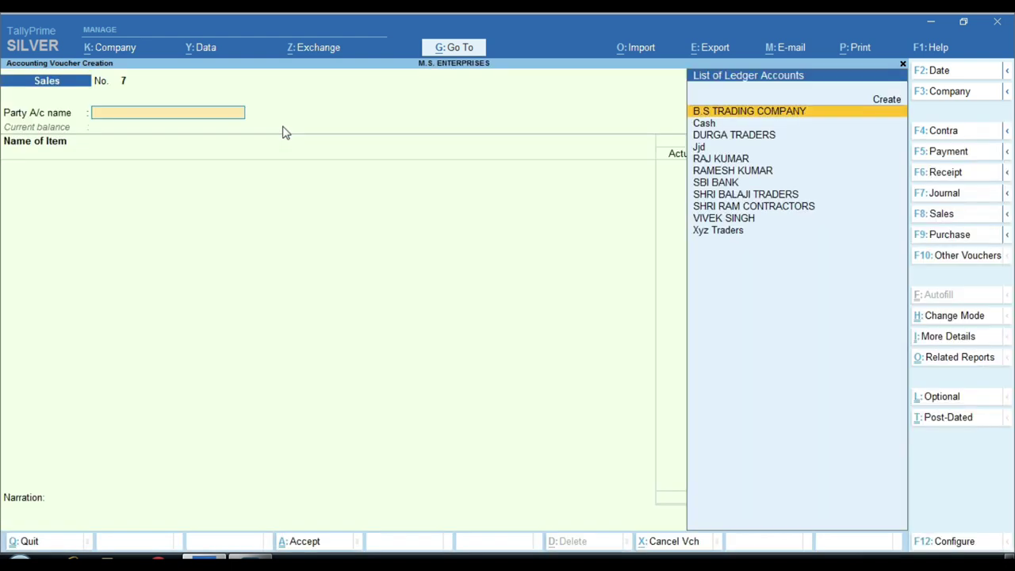
{"action": "key", "text": "F6"}
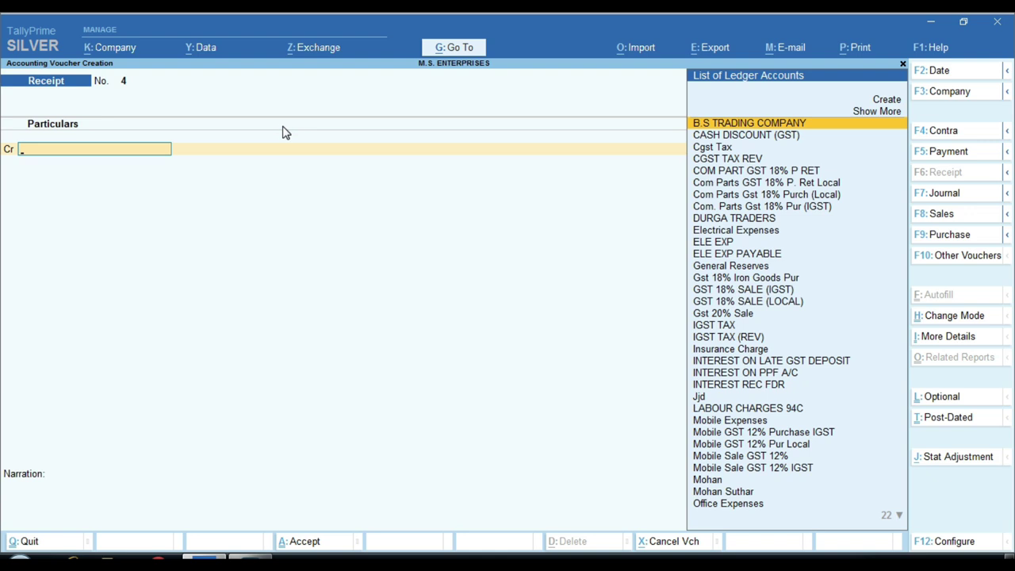
{"action": "type", "text": "RAMESH K"}
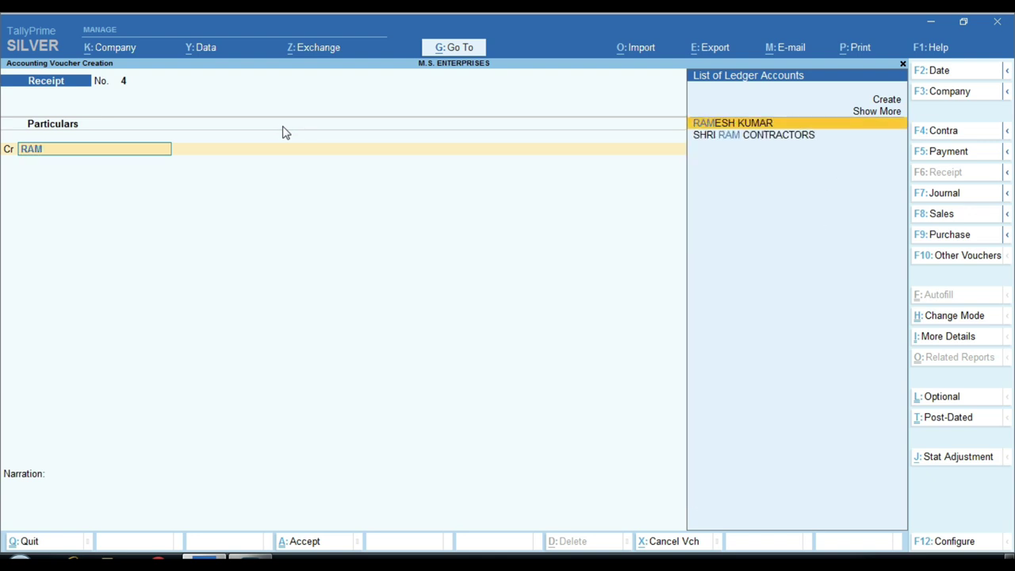
{"action": "key", "text": "Return"}
{"action": "type", "text": "2950"}
{"action": "key", "text": "Return"}
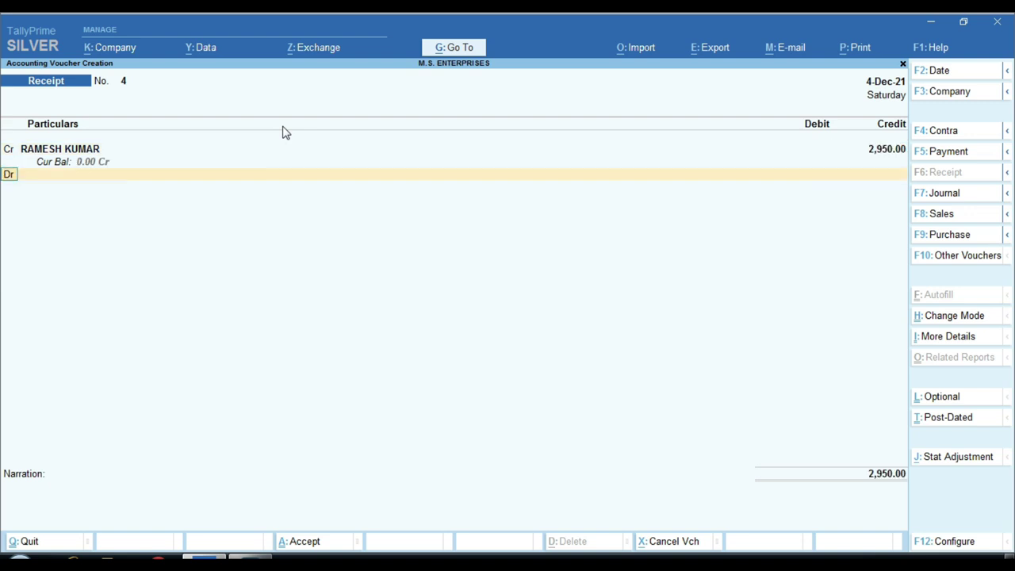
Debit 2,000 to Cash and the remaining 950 to SBI BANK, then save Receipt 4.
{"action": "key", "text": "Return"}
{"action": "type", "text": "cas"}
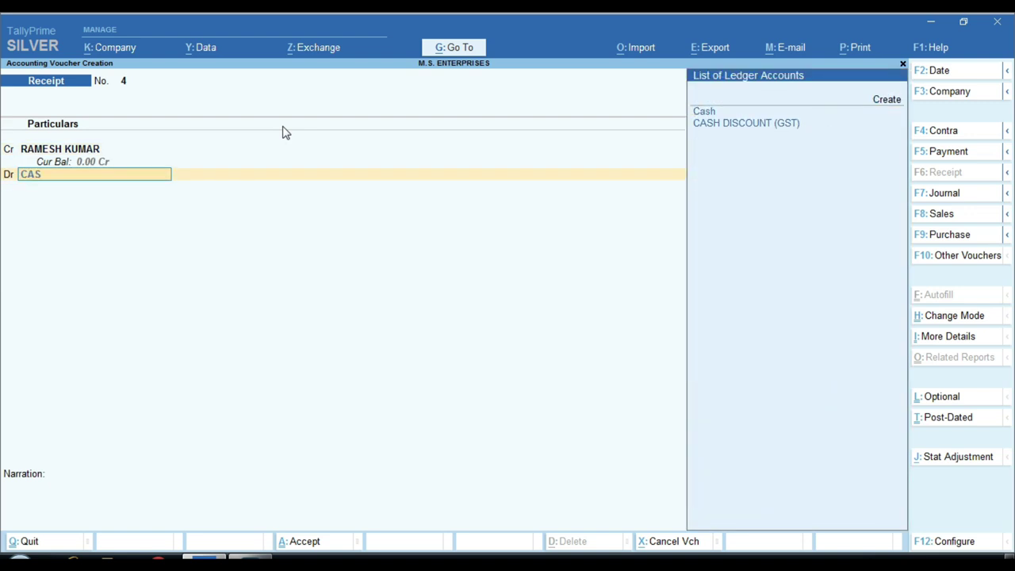
{"action": "key", "text": "Return"}
{"action": "type", "text": "20"}
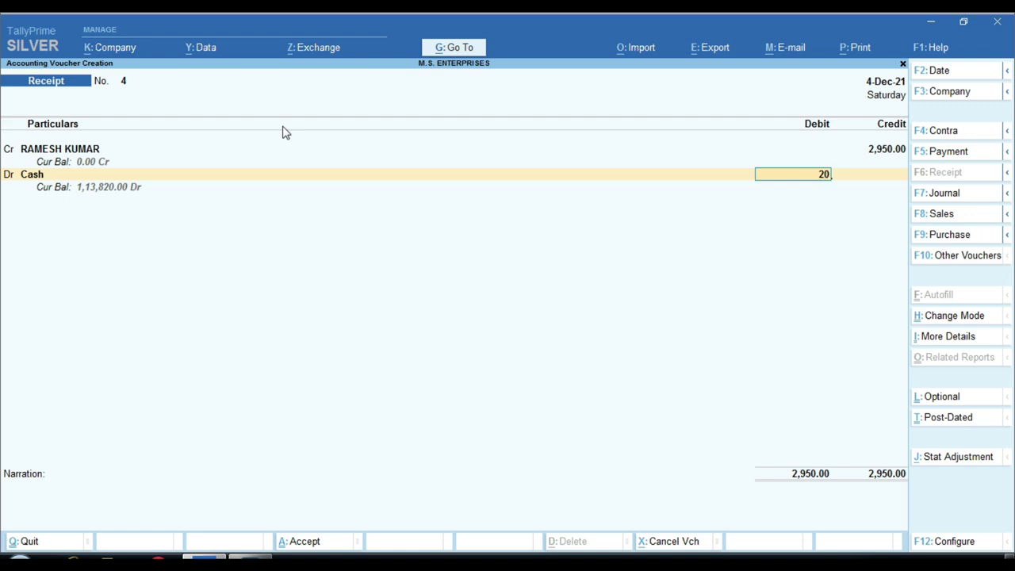
{"action": "type", "text": "00"}
{"action": "key", "text": "Return"}
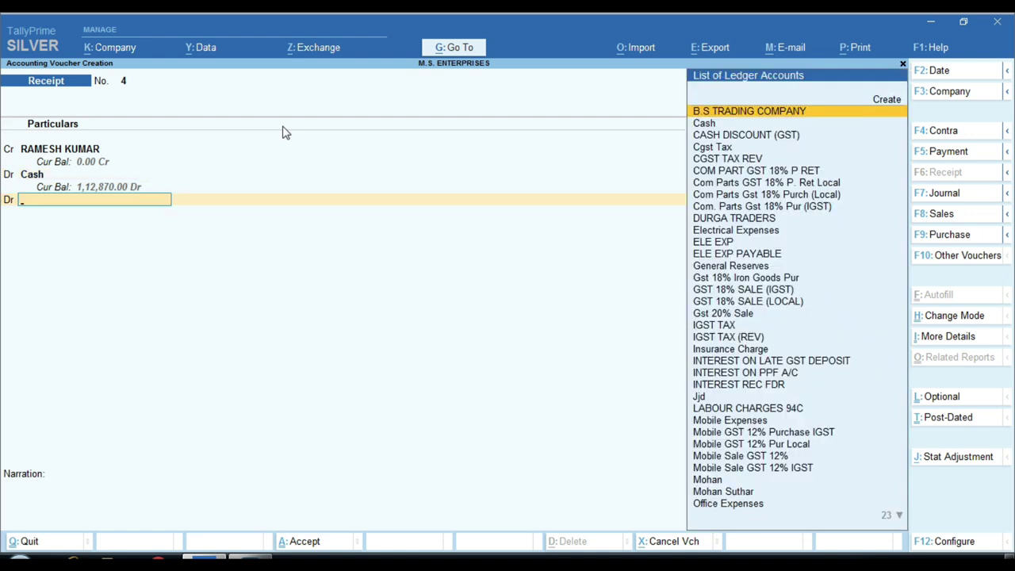
{"action": "type", "text": "sb"}
{"action": "key", "text": "Return"}
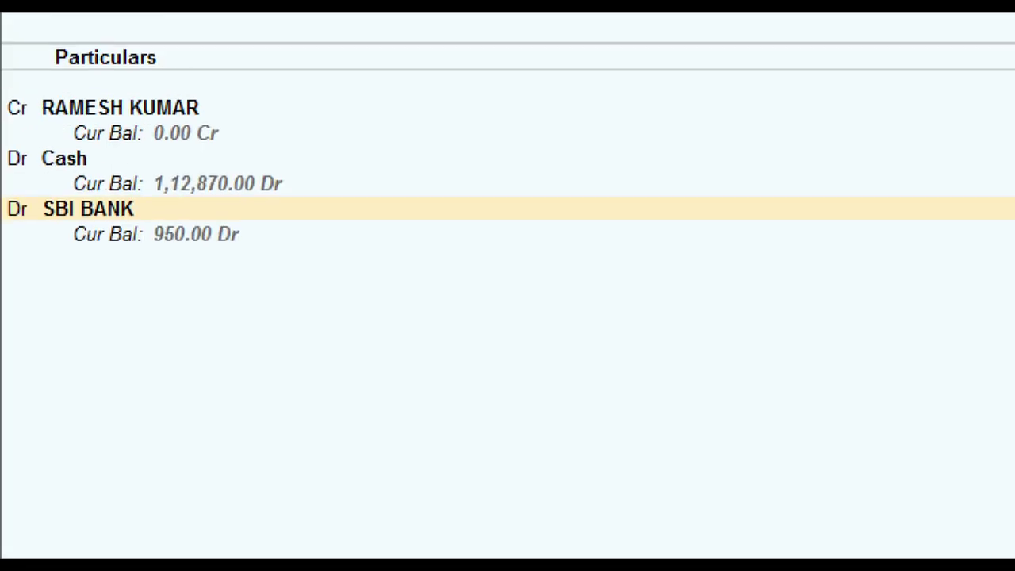
{"action": "mouse_move", "coordinate": [3, 89]}
{"action": "left_mouse_down"}
{"action": "mouse_move", "coordinate": [170, 317]}
{"action": "mouse_move", "coordinate": [287, 283]}
{"action": "mouse_move", "coordinate": [278, 255]}
{"action": "left_mouse_up"}
{"action": "left_click_drag", "start_coordinate": [84, 153], "coordinate": [169, 163]}
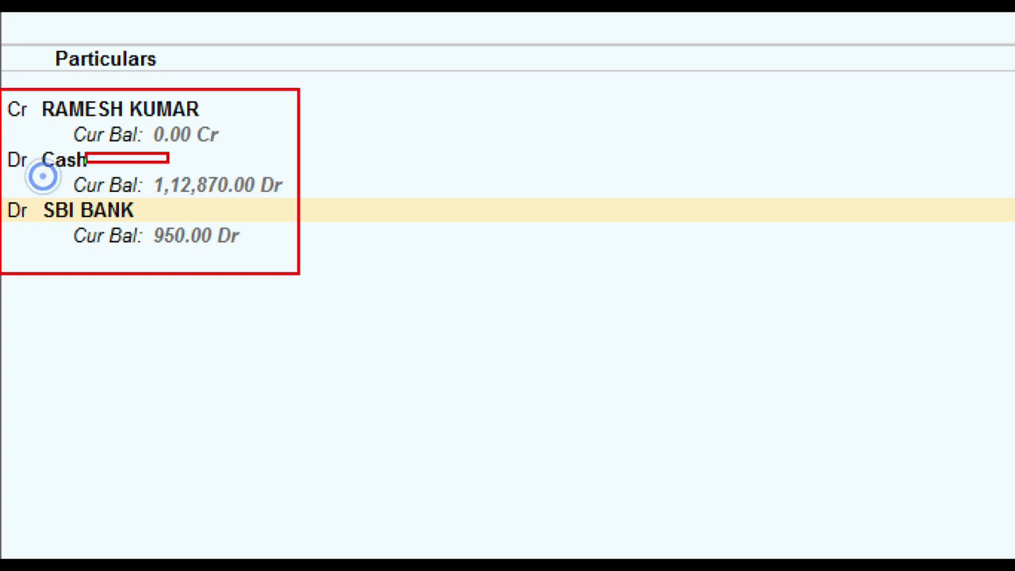
{"action": "left_click_drag", "start_coordinate": [147, 213], "coordinate": [209, 179]}
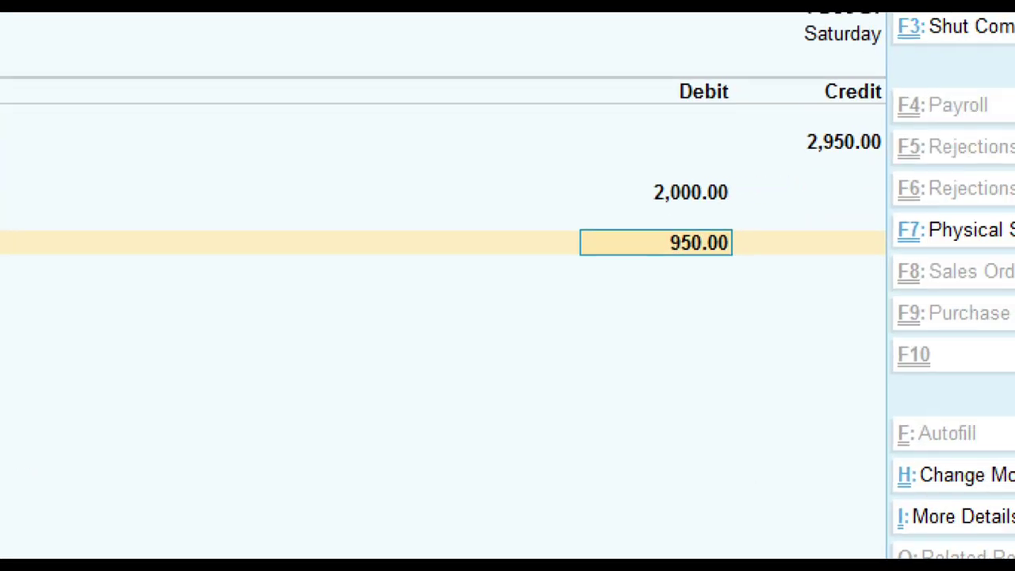
{"action": "key", "text": "ctrl"}
{"action": "key", "text": "Return"}
{"action": "key", "text": "Return"}
{"action": "key", "text": "Return"}
{"action": "key", "text": "Return"}
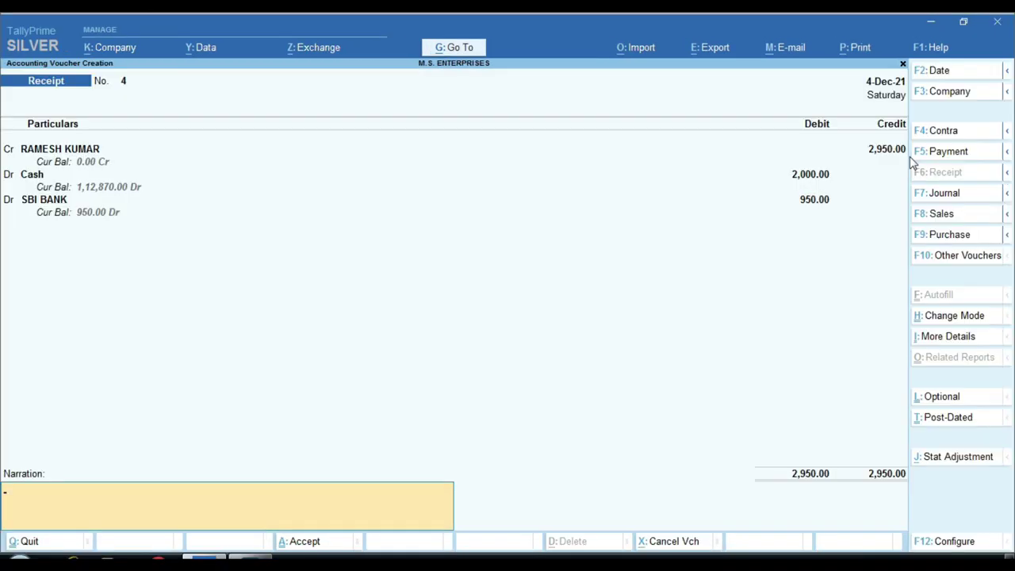
{"action": "key", "text": "Return"}
{"action": "key", "text": "Return"}
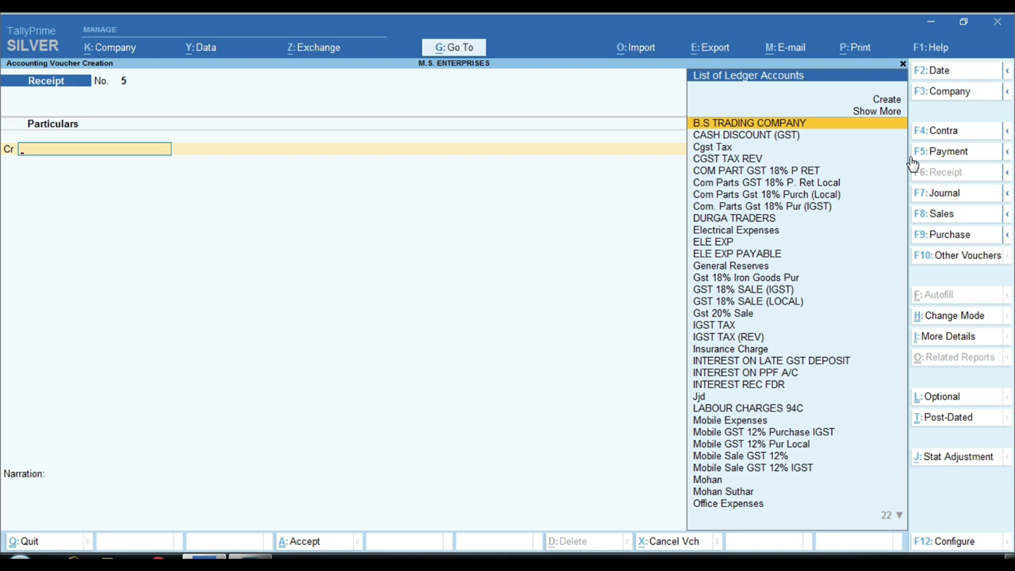
Display the SBI BANK ledger vouchers report showing Receipt 4's 950.00 debit.
{"action": "key", "text": "Escape"}
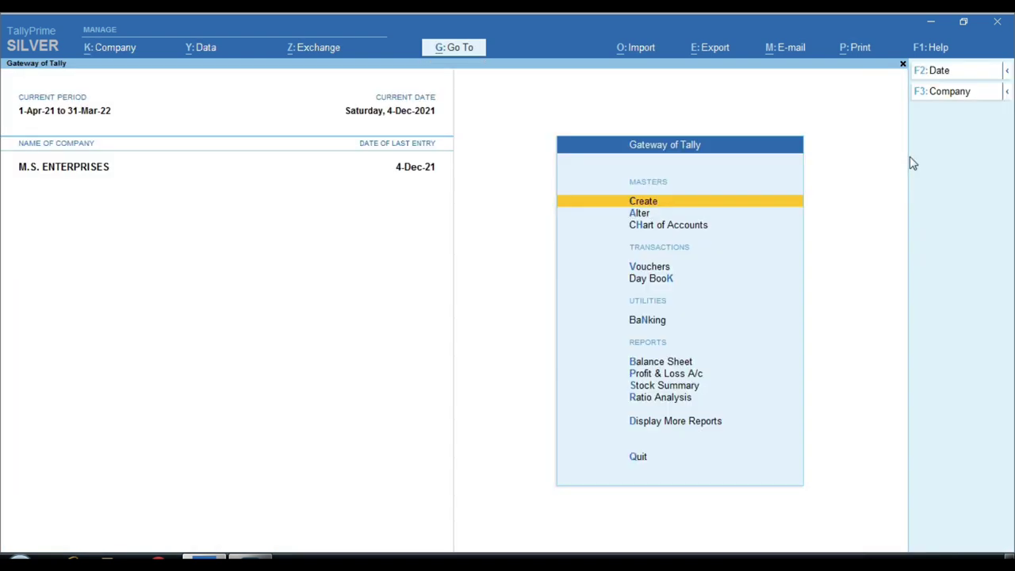
{"action": "type", "text": "dalSBI"}
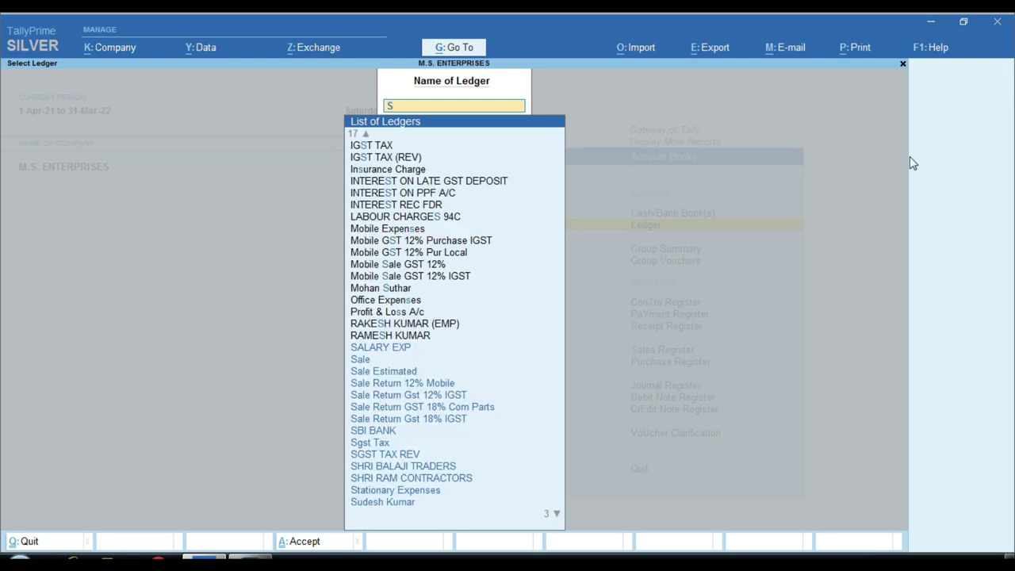
{"action": "key", "text": "Return"}
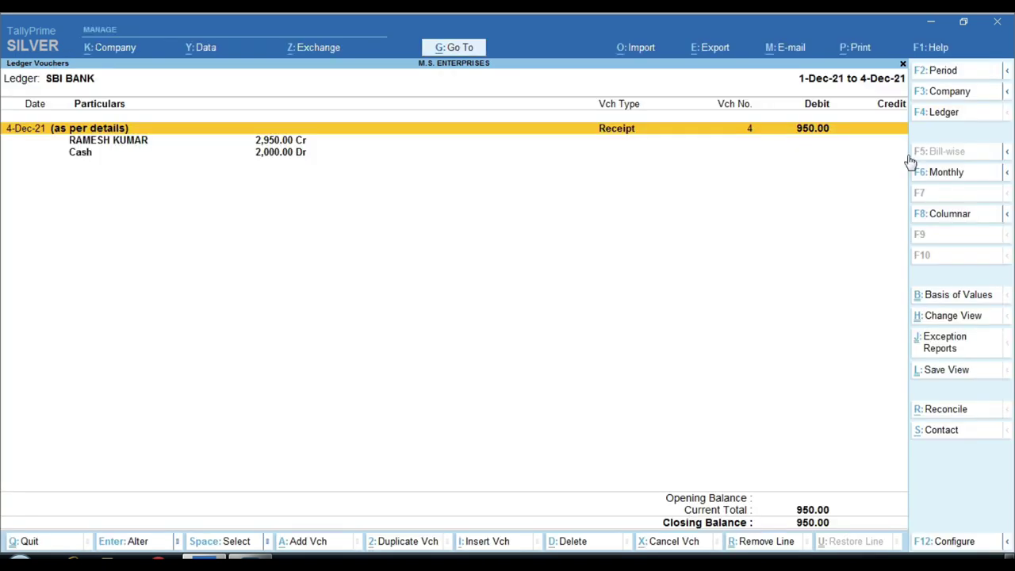
{"action": "key", "text": "ctrl"}
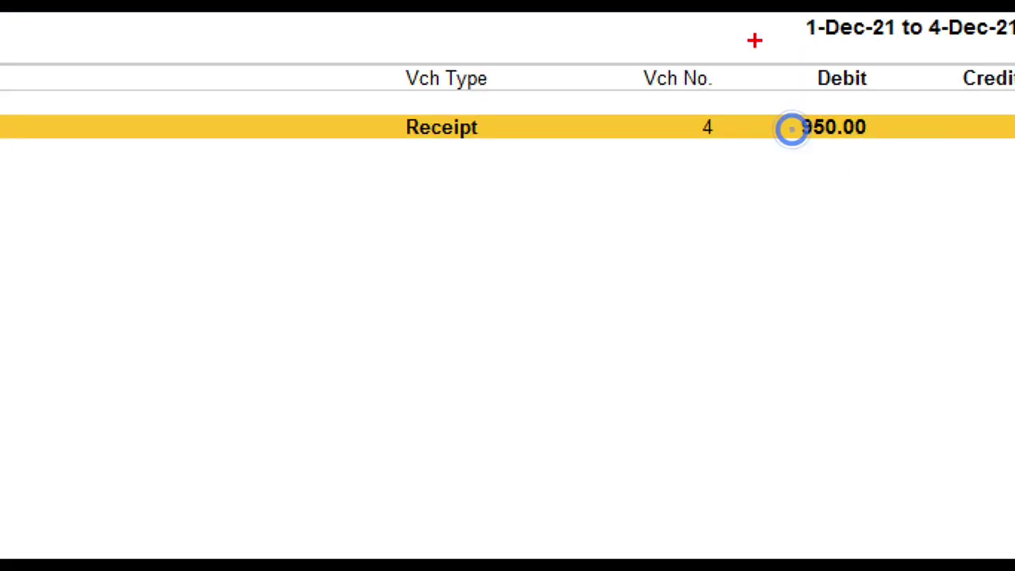
{"action": "left_click_drag", "start_coordinate": [754, 39], "coordinate": [932, 212]}
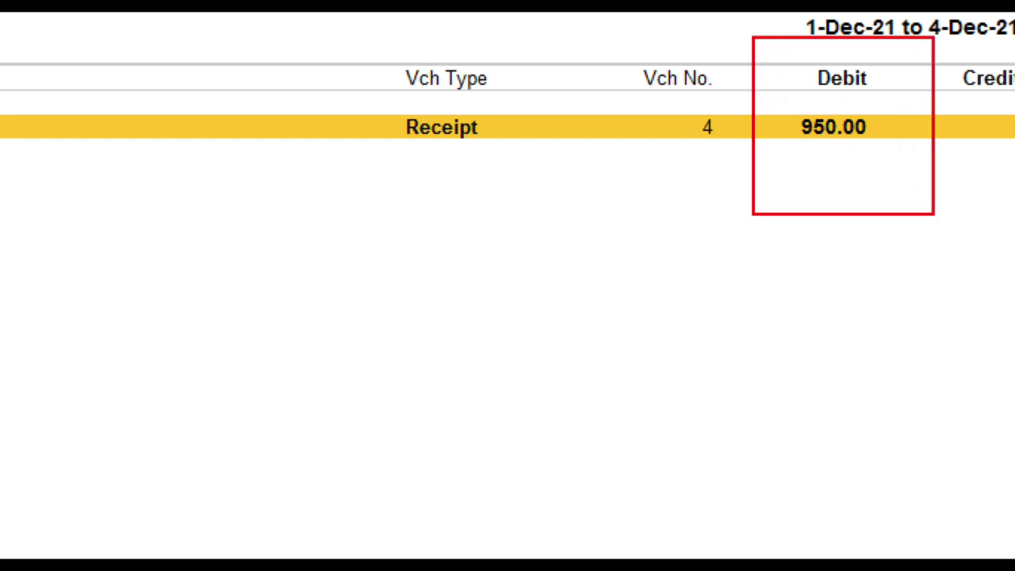